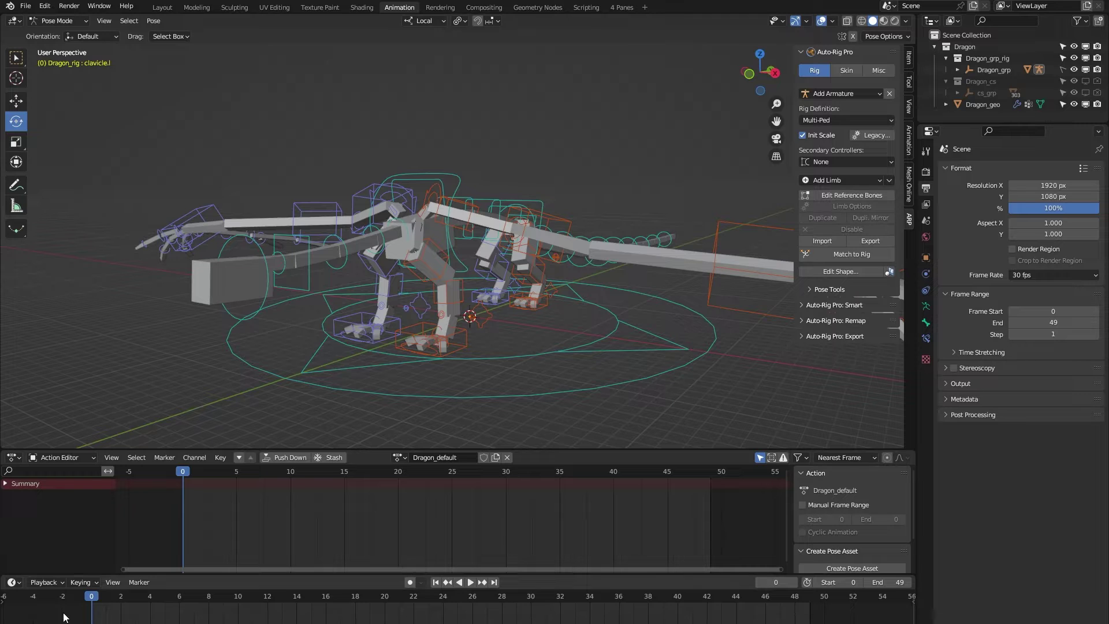
# Assign the Dragon_fly action to the dragon rig and view its playback in the 4 Panes workspace
pyautogui.click(404, 460)
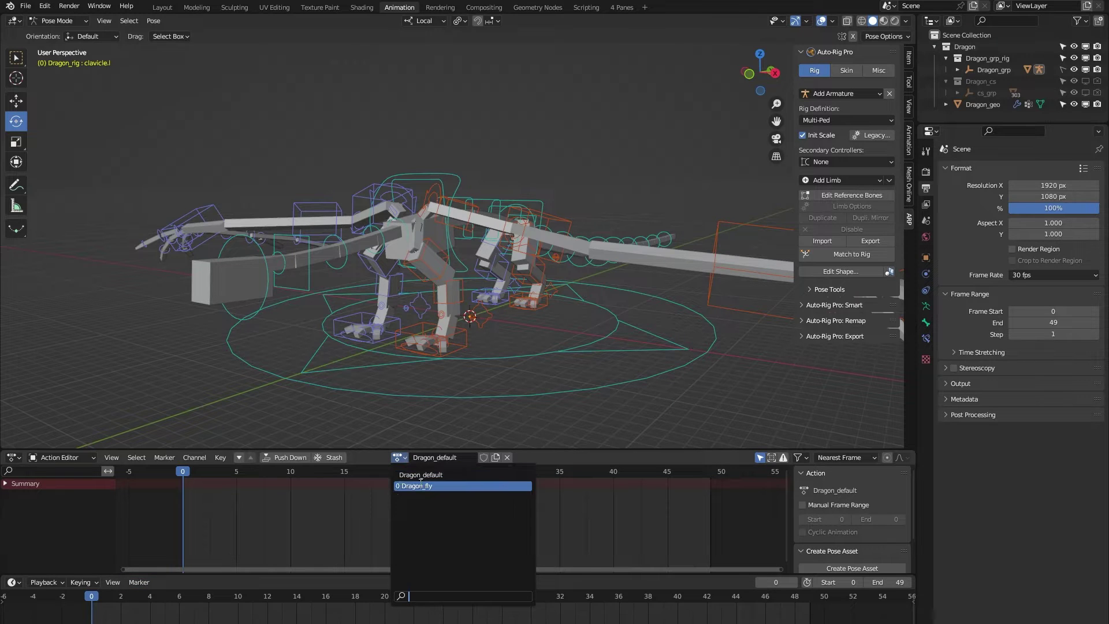
pyautogui.click(415, 485)
pyautogui.press('space')
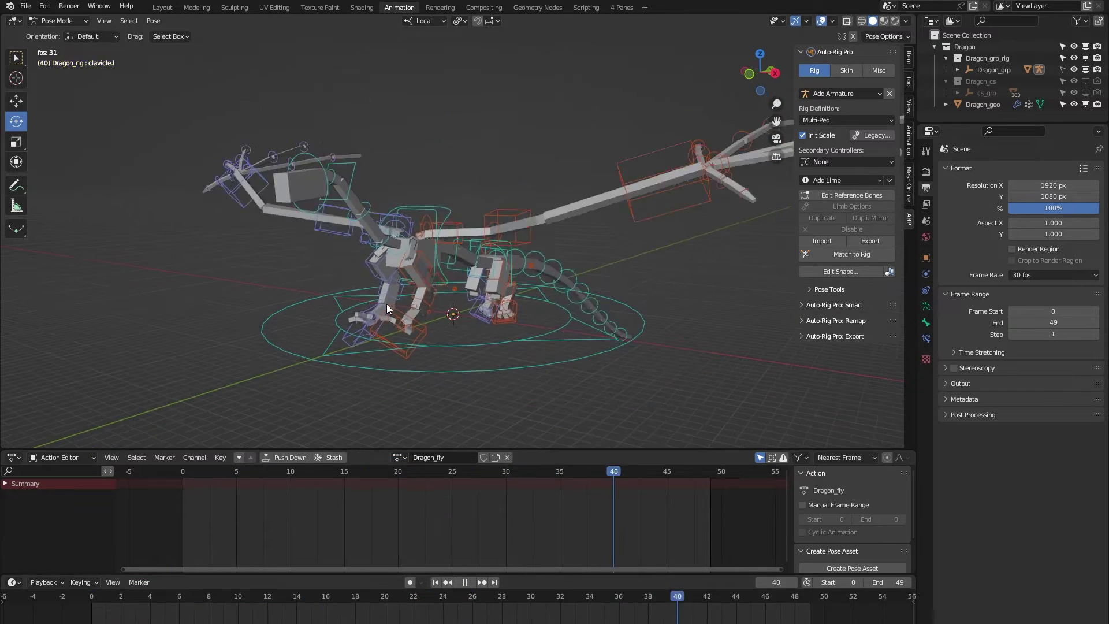
pyautogui.click(621, 7)
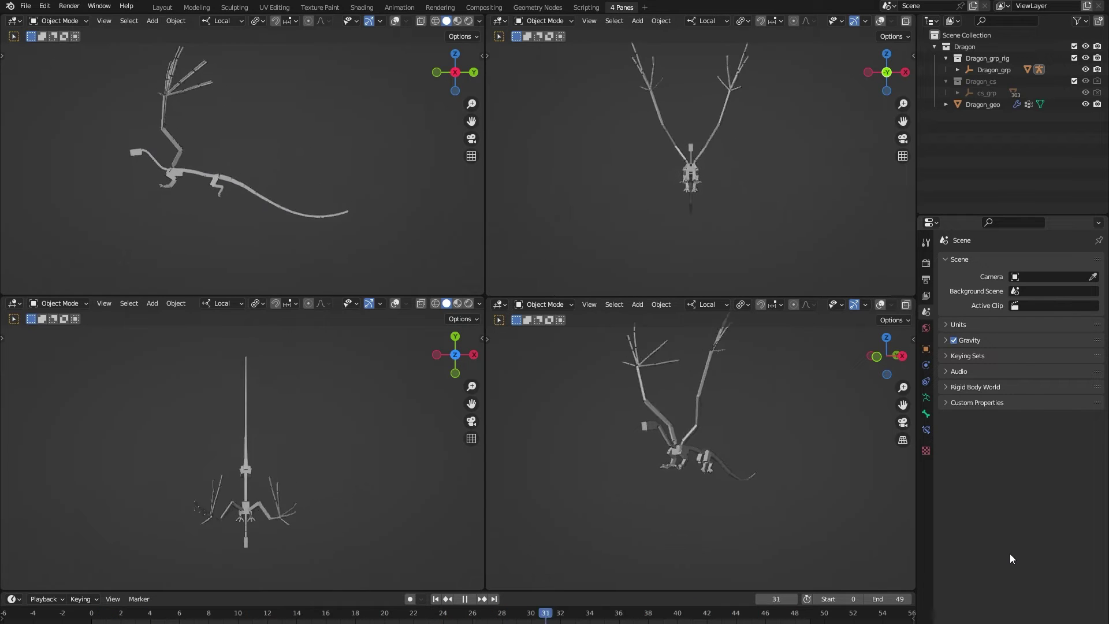
# Return to the Animation workspace, stop playback at frame 0 and assign the Dragon_default action to the rig
pyautogui.click(399, 8)
pyautogui.press('space')
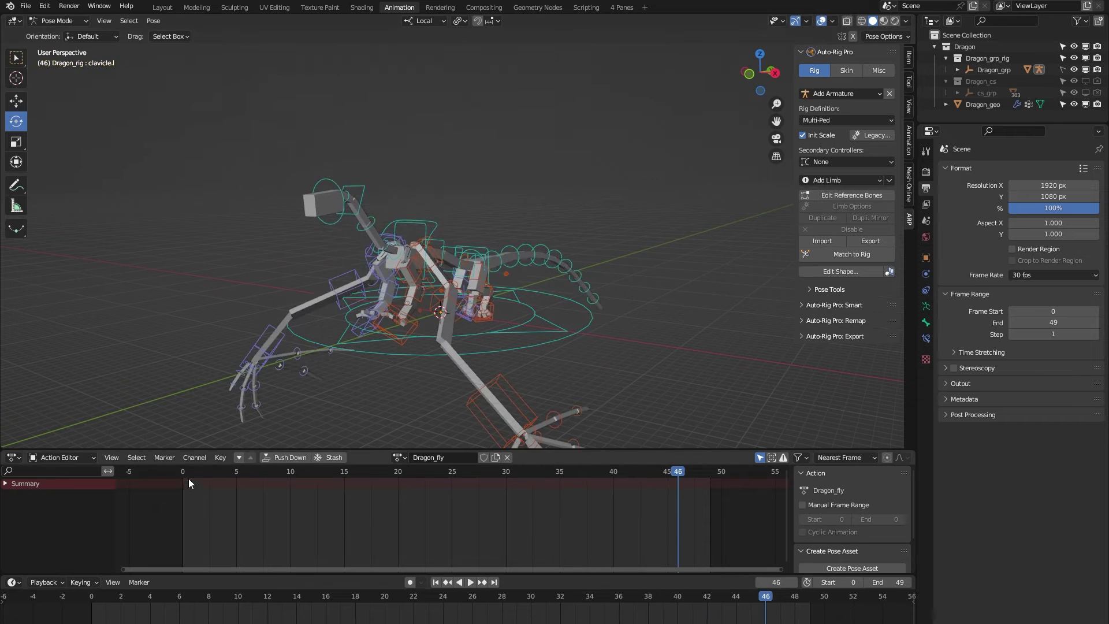
pyautogui.click(186, 474)
pyautogui.click(399, 457)
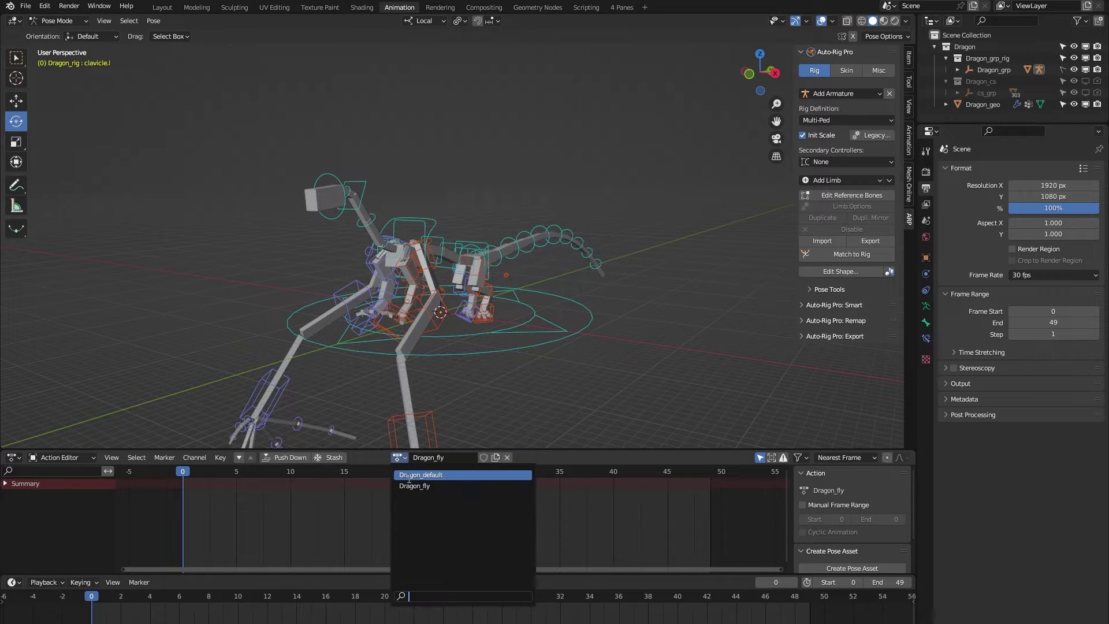
pyautogui.click(408, 483)
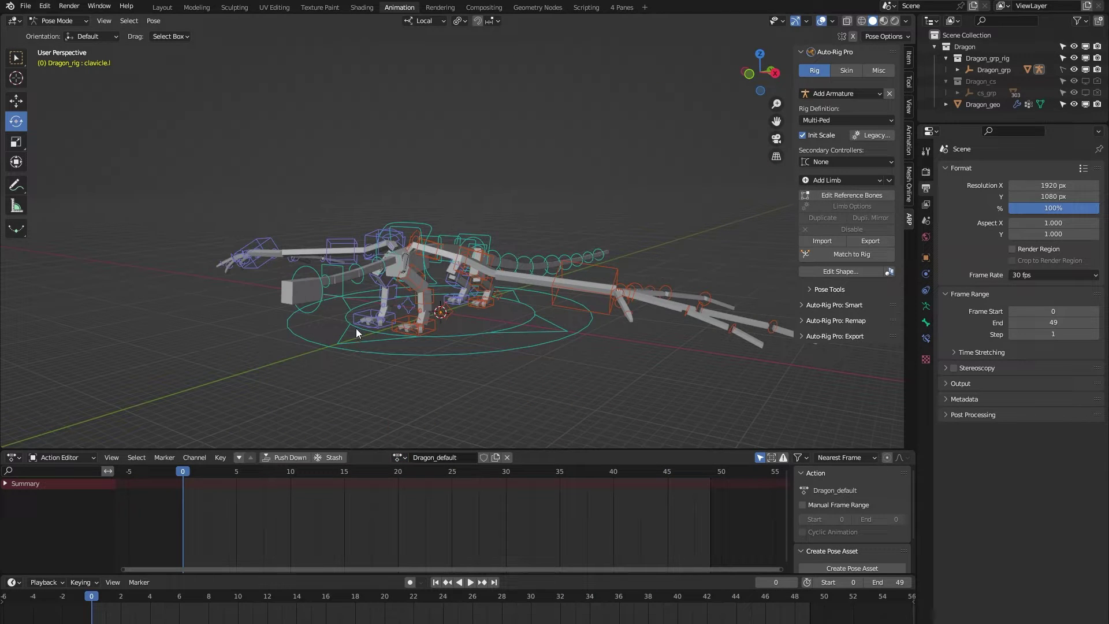
# Open the dragon rig's reference bones for editing and leave Edit Mode for Object Mode
pyautogui.scroll(2, 355, 322)
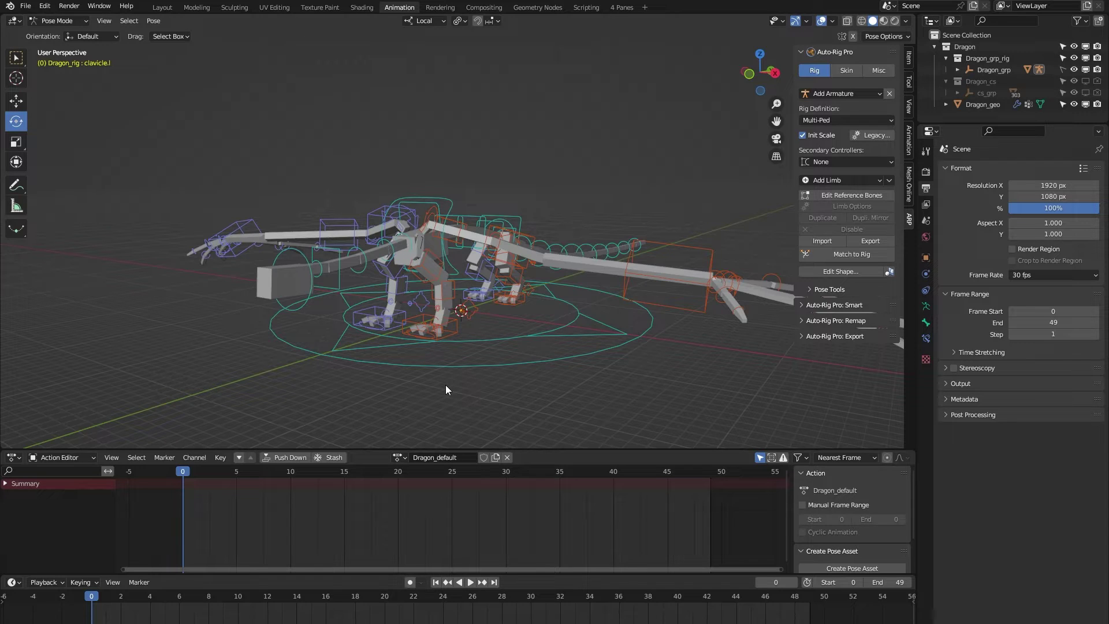
pyautogui.click(828, 197)
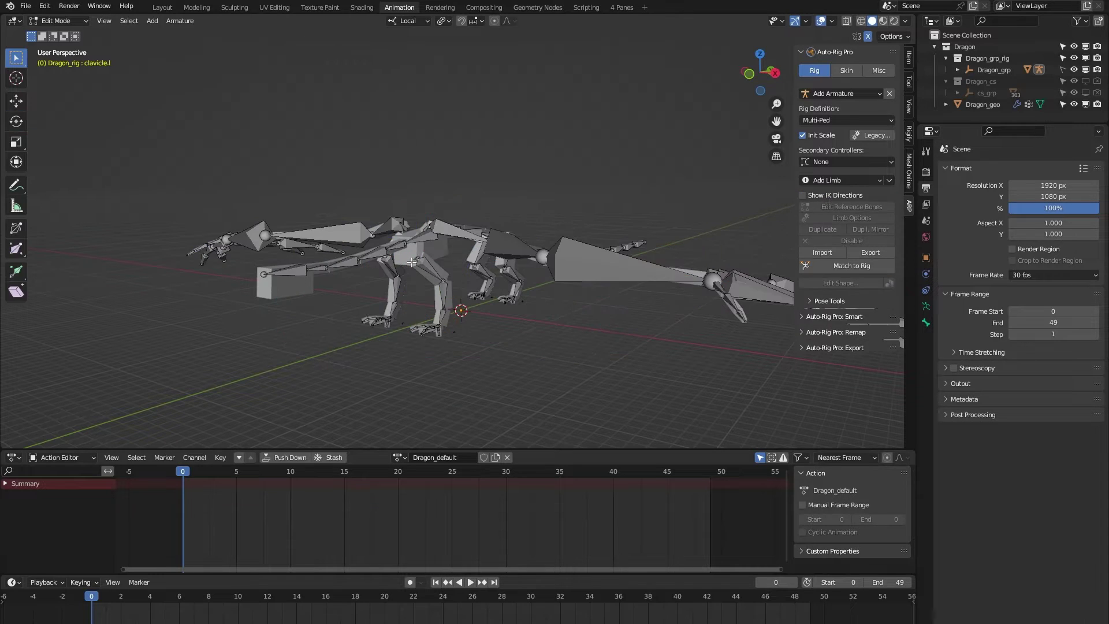
pyautogui.press('Tab')
# Try deleting the Dragon_geo mesh from around the reference bones and undo the deletion
pyautogui.click(278, 291)
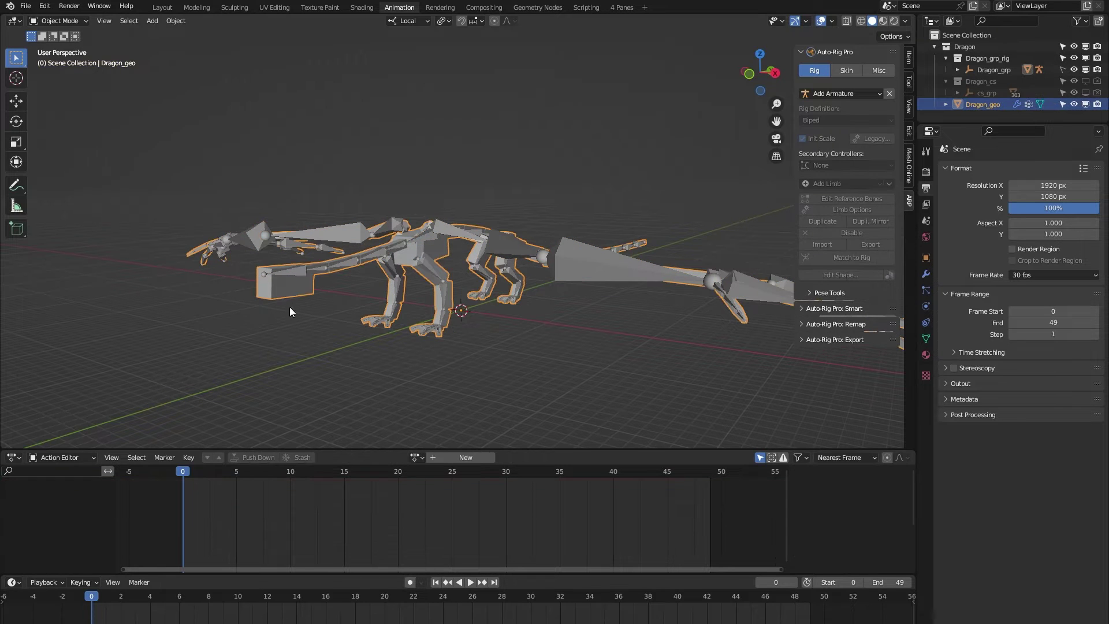
pyautogui.moveTo(327, 355); pyautogui.dragTo(262, 334, button='middle')
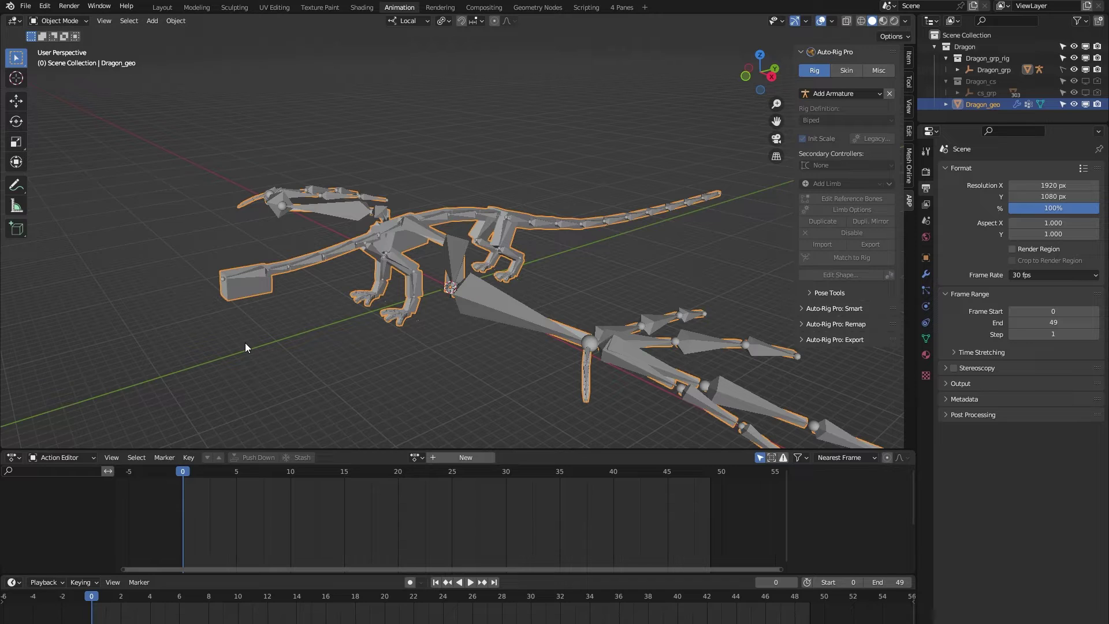
pyautogui.press('Delete')
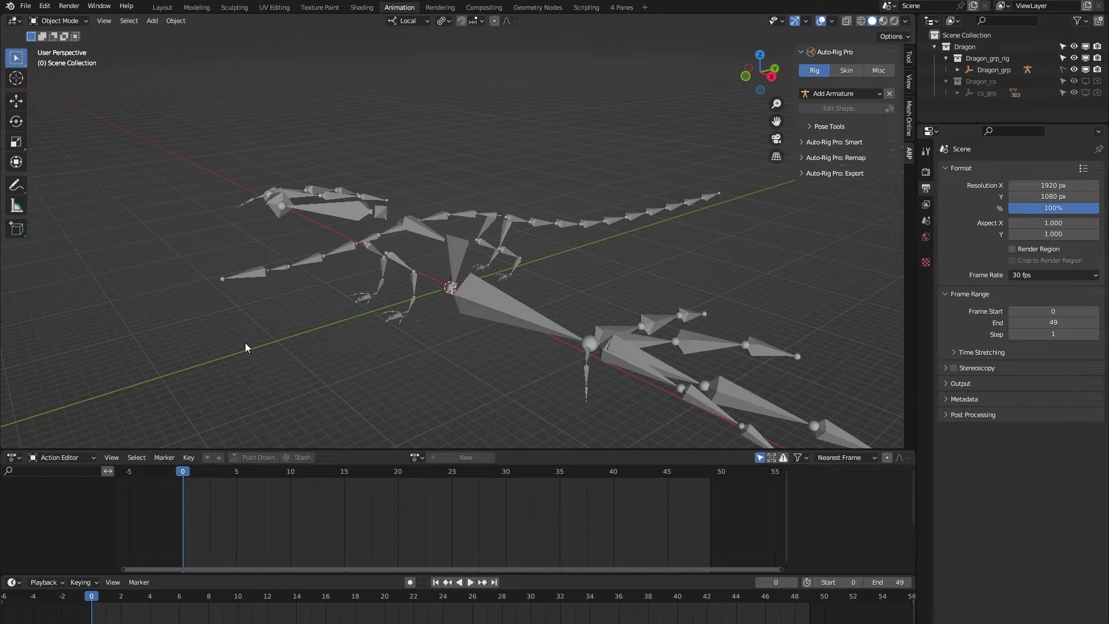
pyautogui.hotkey('ctrl', 'z')
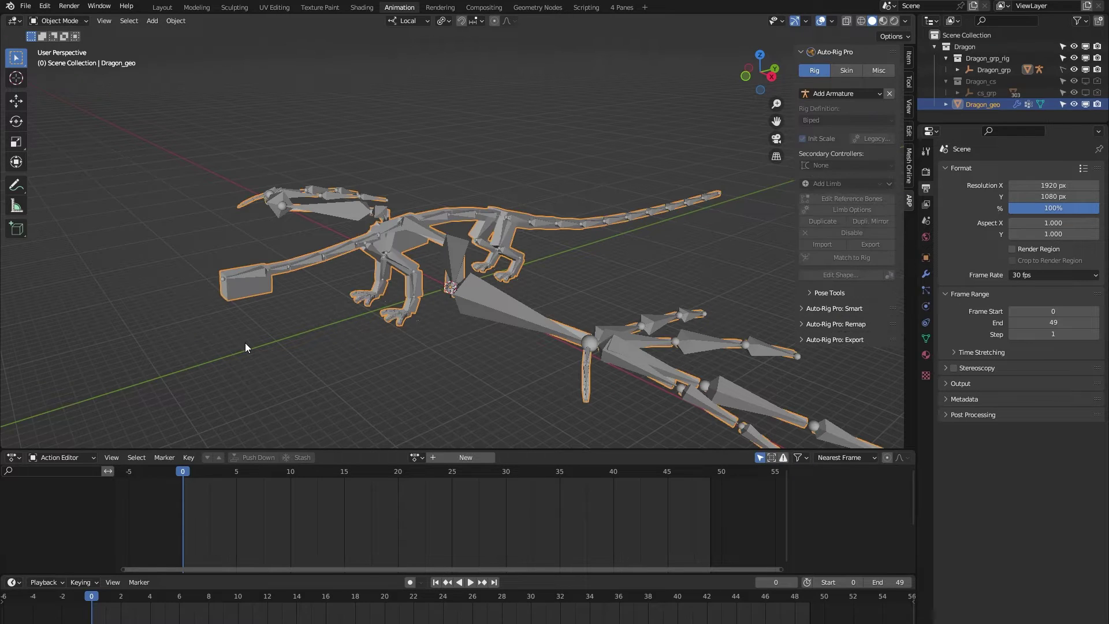
# Select the dragon's armature and run Match to Rig to regenerate its animation controllers
pyautogui.click(258, 275)
pyautogui.click(845, 269)
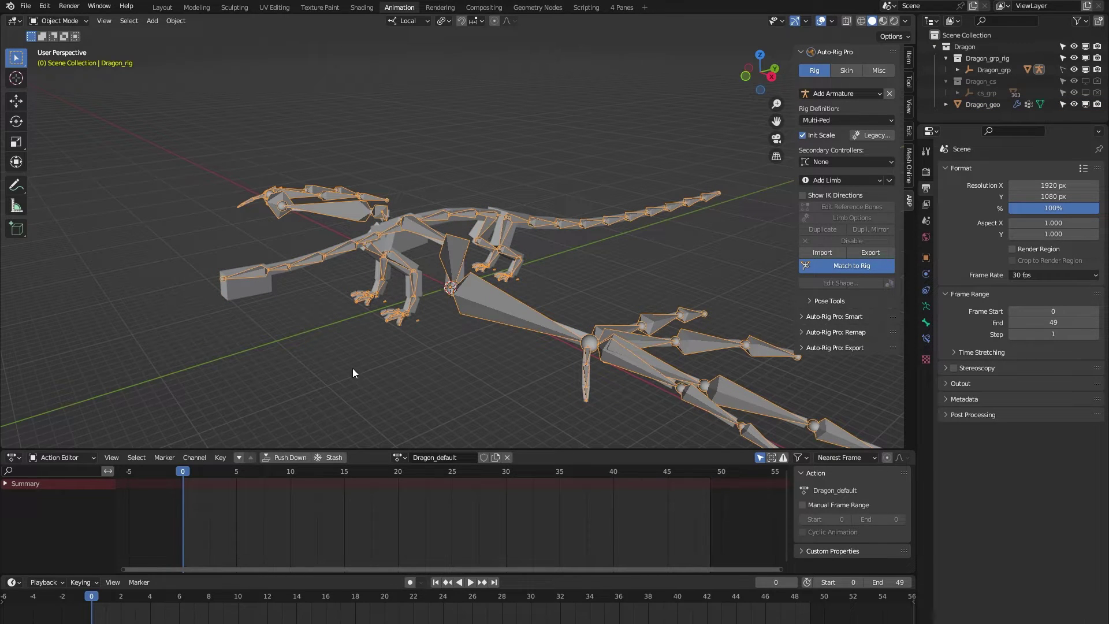
pyautogui.moveTo(338, 375); pyautogui.dragTo(349, 369, button='middle')
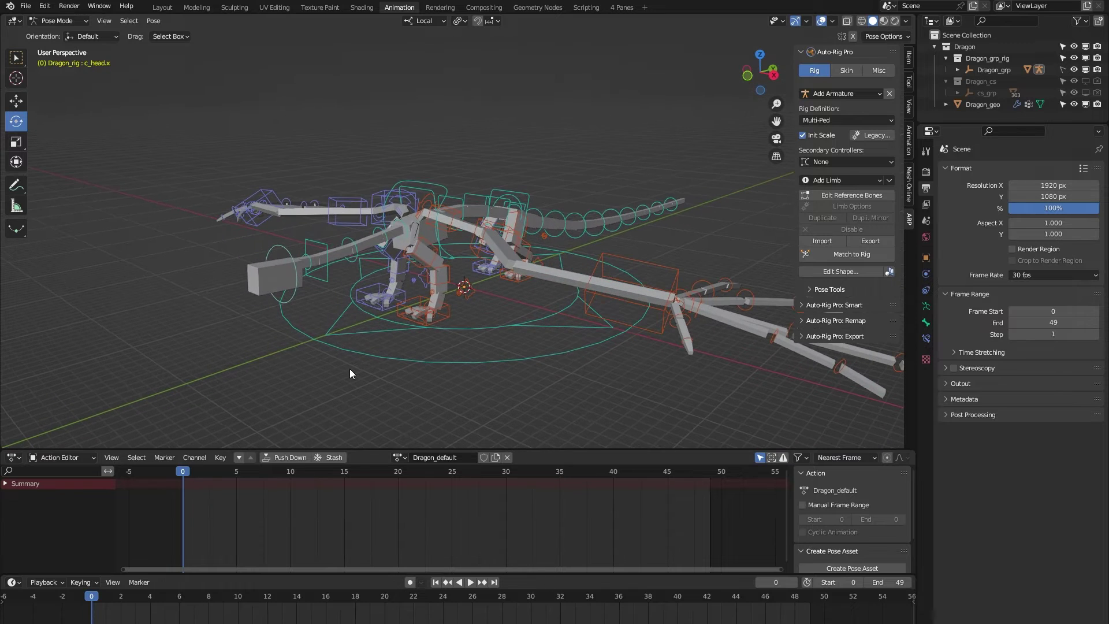
pyautogui.moveTo(416, 385); pyautogui.dragTo(394, 373, button='middle')
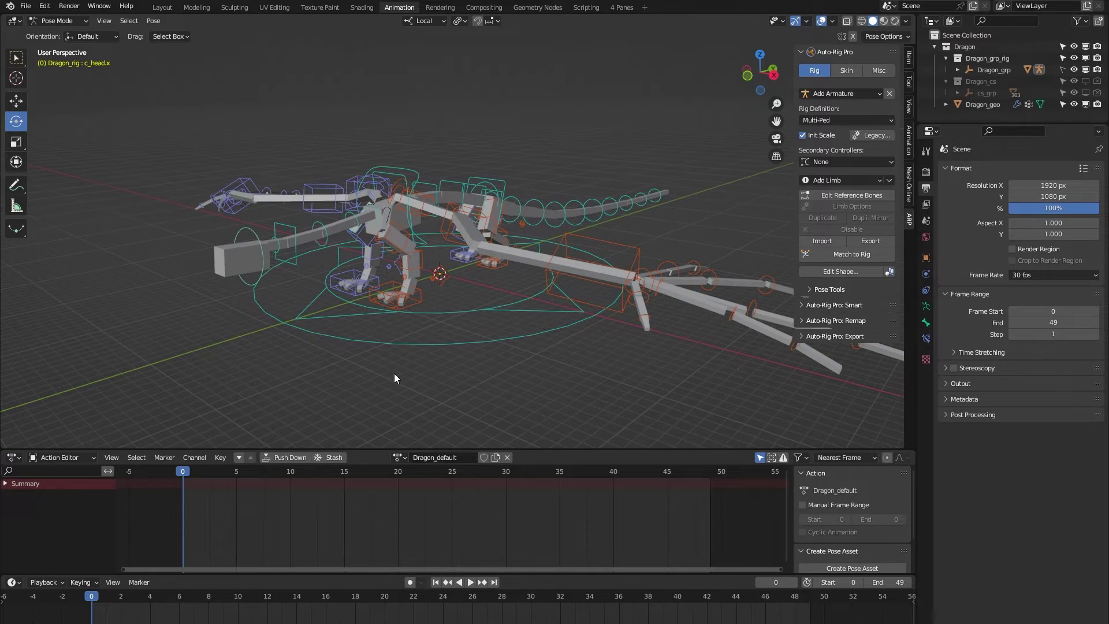
# Try moving the whole dragon with the outer ground circle c_pos along its local Y axis and undo the move
pyautogui.click(411, 345)
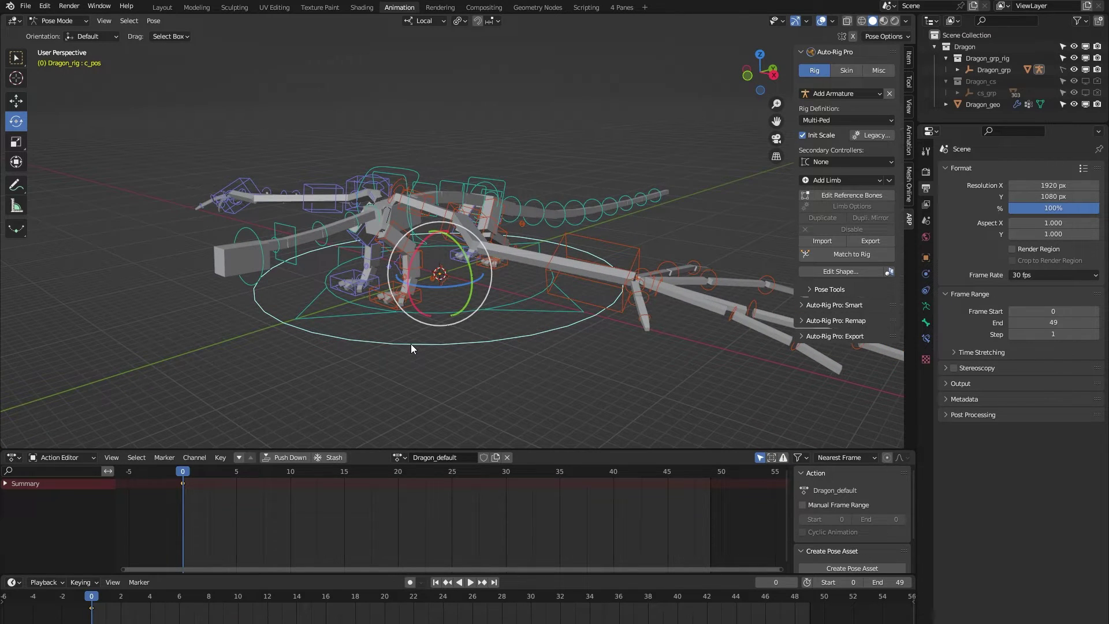
pyautogui.hotkey('shift', 'space')
pyautogui.press('g')
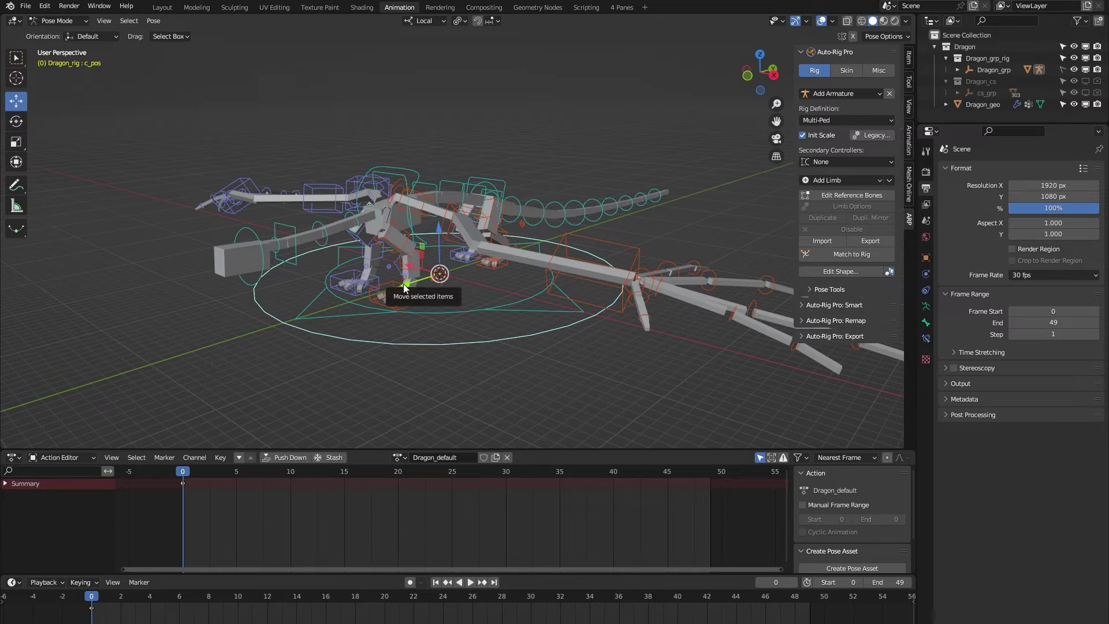
pyautogui.moveTo(404, 287); pyautogui.dragTo(526, 334)
pyautogui.hotkey('ctrl', 'z')
# Try moving the dragon with the inner ground controller c_traj along its local Y axis and undo the move
pyautogui.click(479, 310)
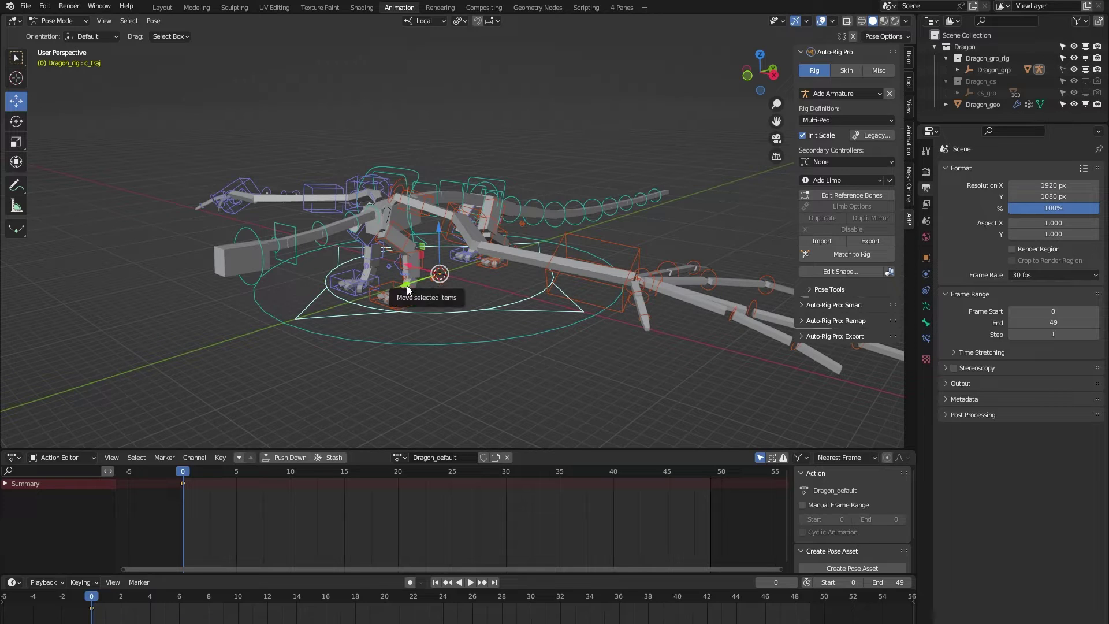
pyautogui.moveTo(407, 286); pyautogui.dragTo(498, 310)
pyautogui.hotkey('ctrl', 'z')
# Try lowering the dragon's body with the hip controller c_root_master.x along the Z axis
pyautogui.moveTo(484, 319); pyautogui.dragTo(493, 218, button='middle')
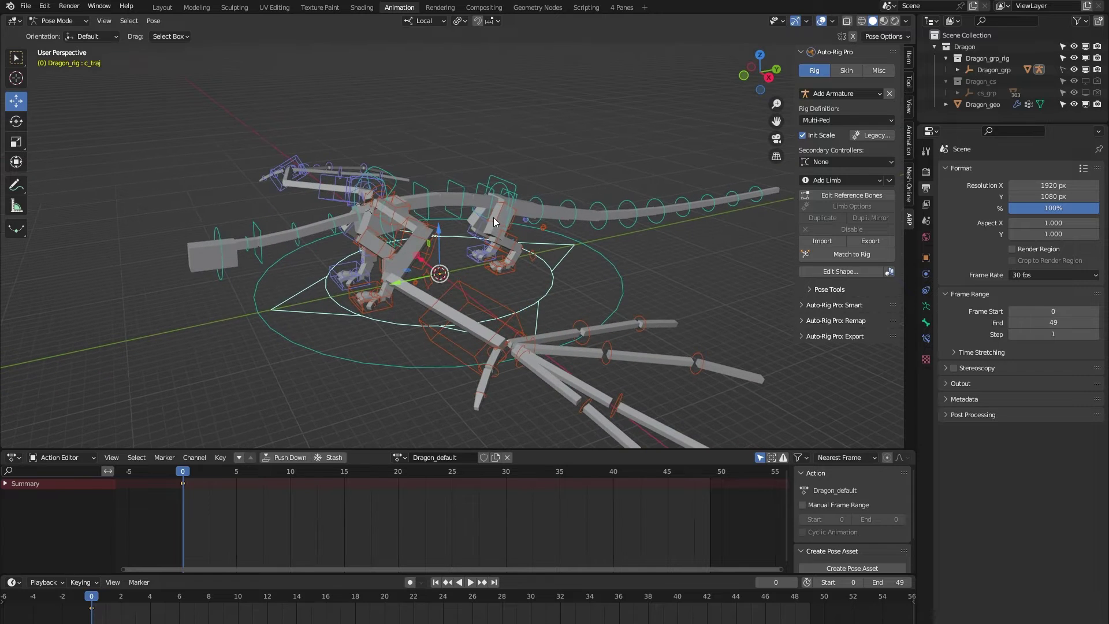
pyautogui.click(491, 180)
pyautogui.scroll(2, 553, 231)
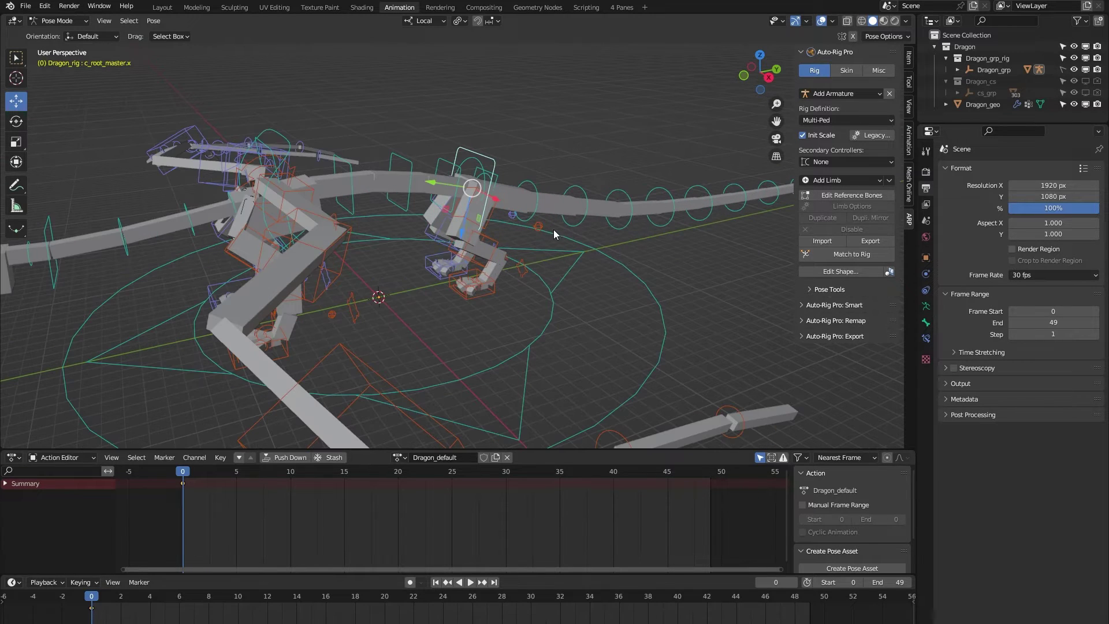
pyautogui.press('g')
pyautogui.press('z')
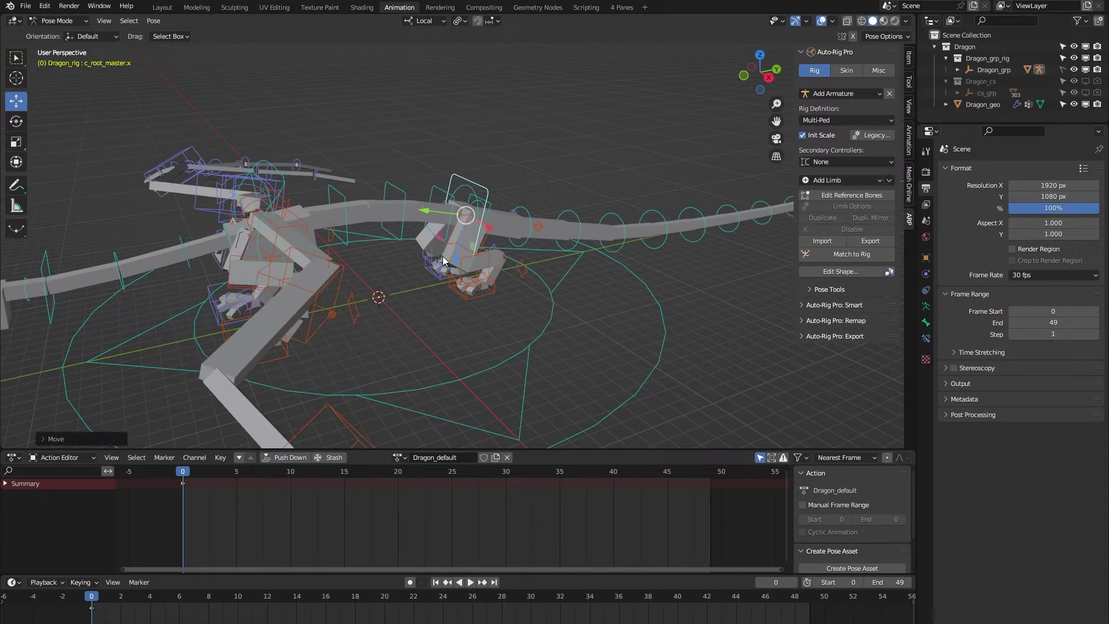
# Try rotating the dragon's pelvis with the c_root.x controller
pyautogui.click(467, 180)
pyautogui.click(471, 162)
pyautogui.moveTo(500, 197); pyautogui.dragTo(358, 195, button='middle')
pyautogui.hotkey('shift', 'space')
pyautogui.press('r')
pyautogui.moveTo(444, 155); pyautogui.dragTo(444, 181)
pyautogui.moveTo(310, 301); pyautogui.dragTo(335, 306, button='middle')
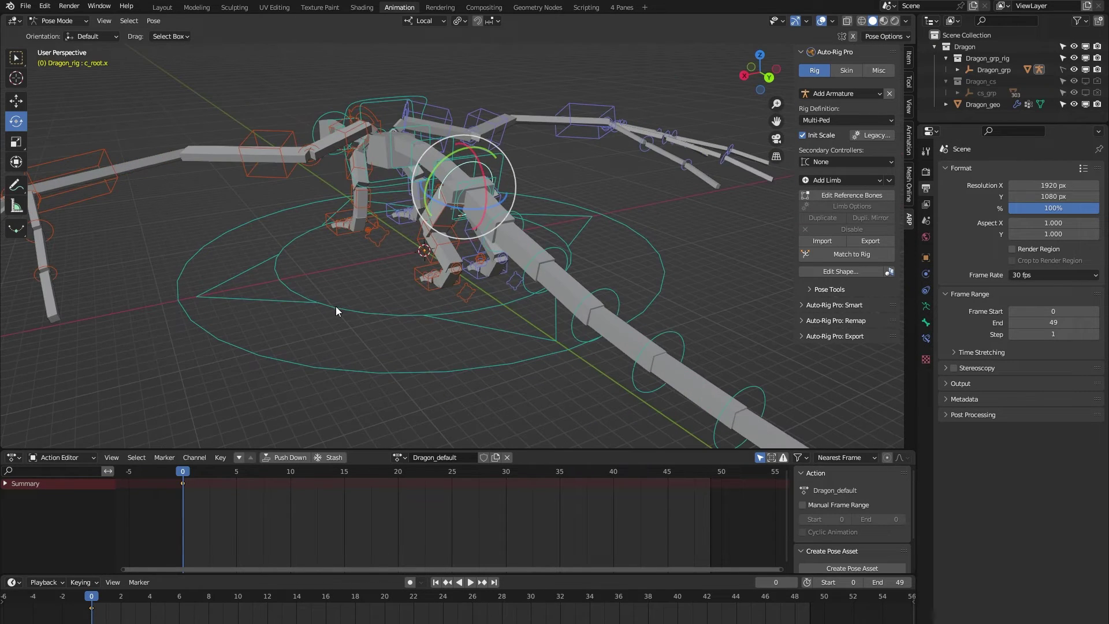
# Try bending the whole tail by rotating the c_tail_master.x controller and undo the rotation
pyautogui.click(591, 178)
pyautogui.click(494, 176)
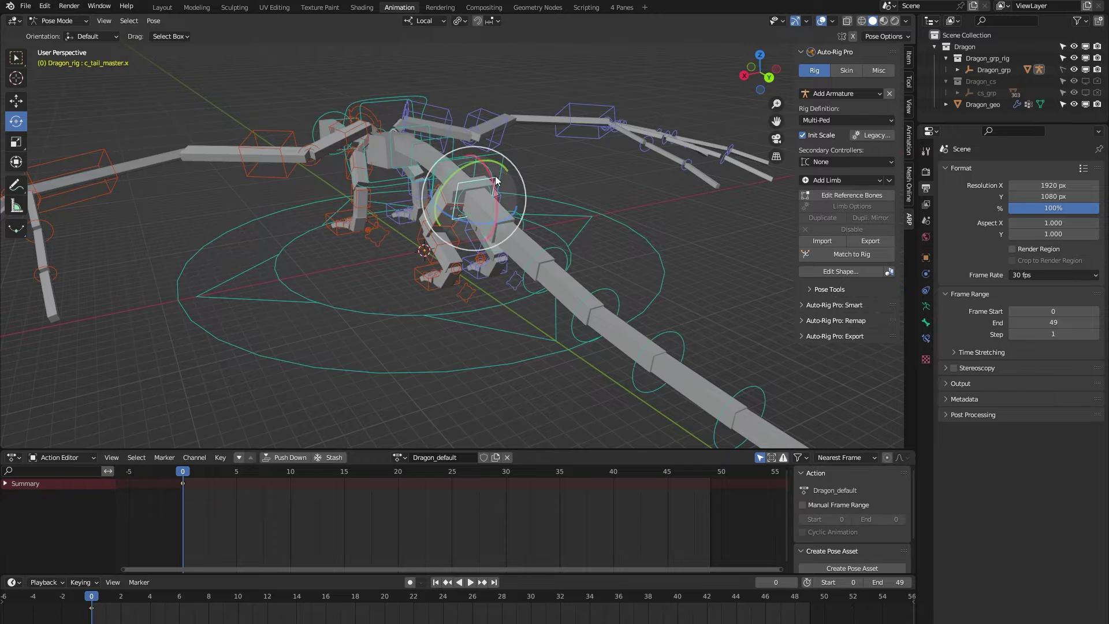
pyautogui.scroll(-5, 432, 261)
pyautogui.moveTo(297, 361); pyautogui.dragTo(386, 341, button='middle')
pyautogui.moveTo(381, 233); pyautogui.dragTo(362, 247)
pyautogui.hotkey('ctrl', 'z')
# Try bending the spine with the c_spine_master.x controller and the neck with the c_neck_master.x controller
pyautogui.moveTo(355, 262); pyautogui.dragTo(366, 304, button='middle')
pyautogui.click(323, 259)
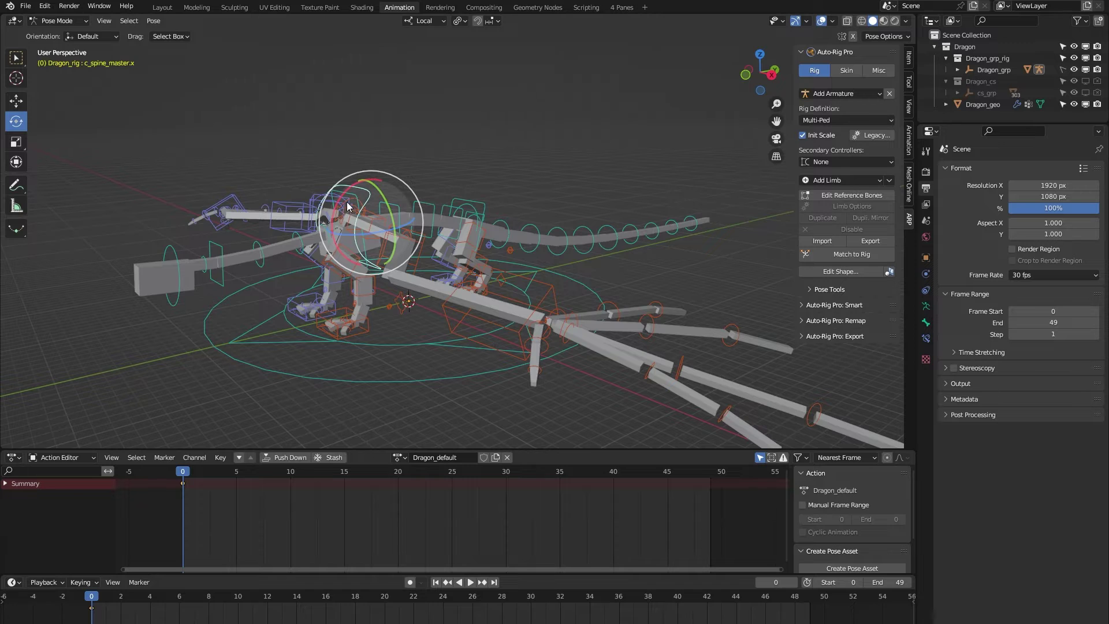
pyautogui.moveTo(342, 203); pyautogui.dragTo(341, 221)
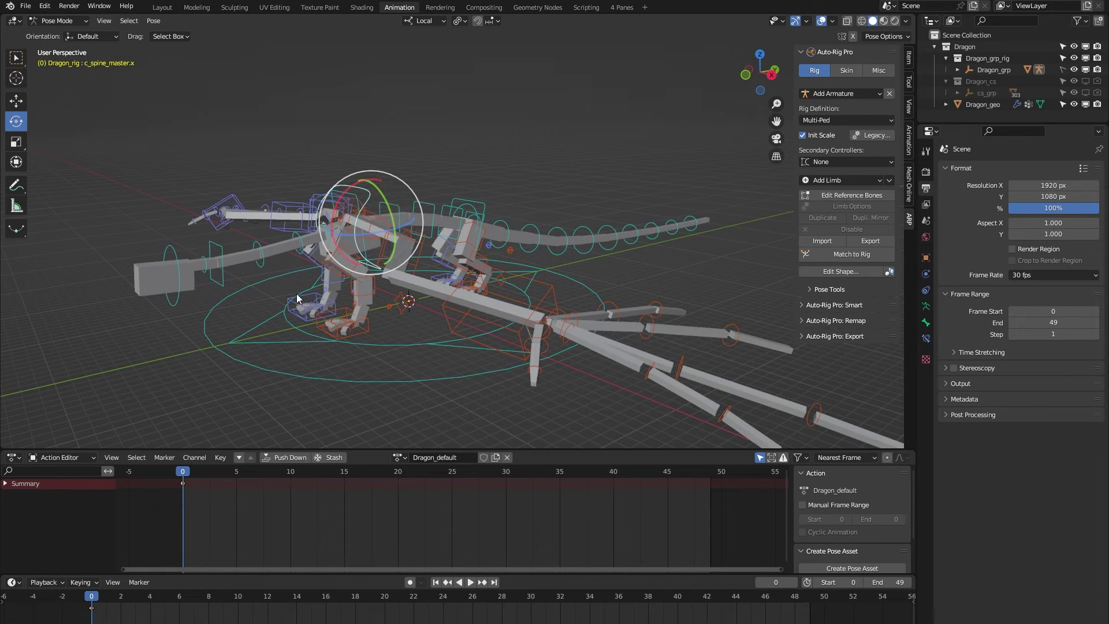
pyautogui.click(219, 247)
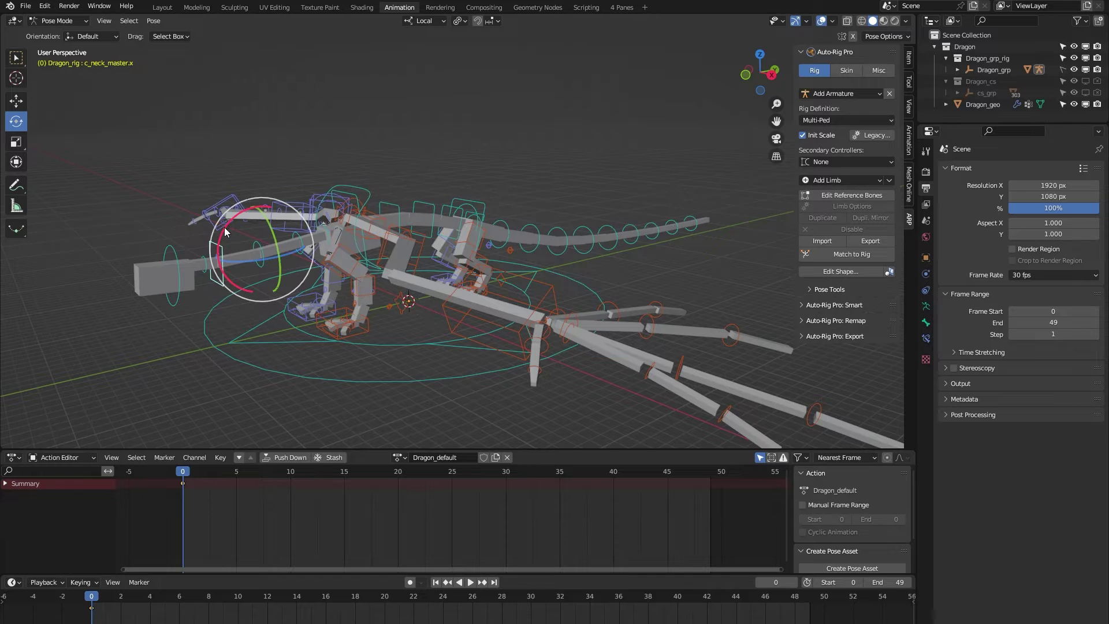
pyautogui.moveTo(219, 247); pyautogui.dragTo(207, 270)
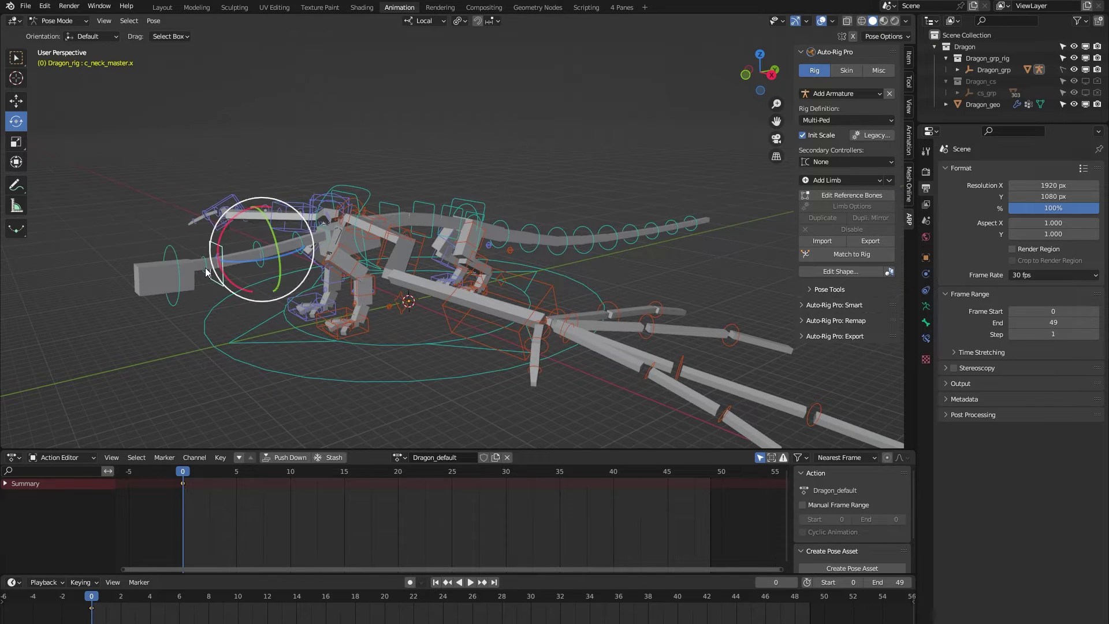
# Show the rig settings of the c_head.x controller to examine its Head Lock option
pyautogui.click(176, 251)
pyautogui.moveTo(182, 317); pyautogui.dragTo(231, 330, button='middle')
pyautogui.click(908, 85)
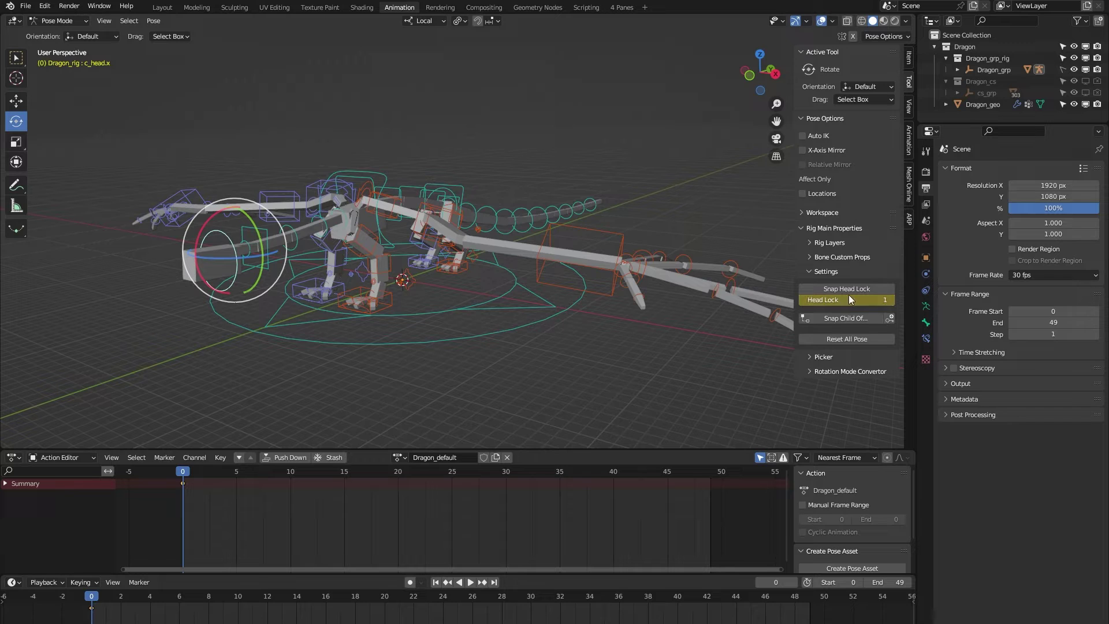
# Try rotating the c_neck.x controller with the head locked and undo the rotation
pyautogui.click(218, 390)
pyautogui.moveTo(219, 390); pyautogui.dragTo(241, 244, button='middle')
pyautogui.click(245, 243)
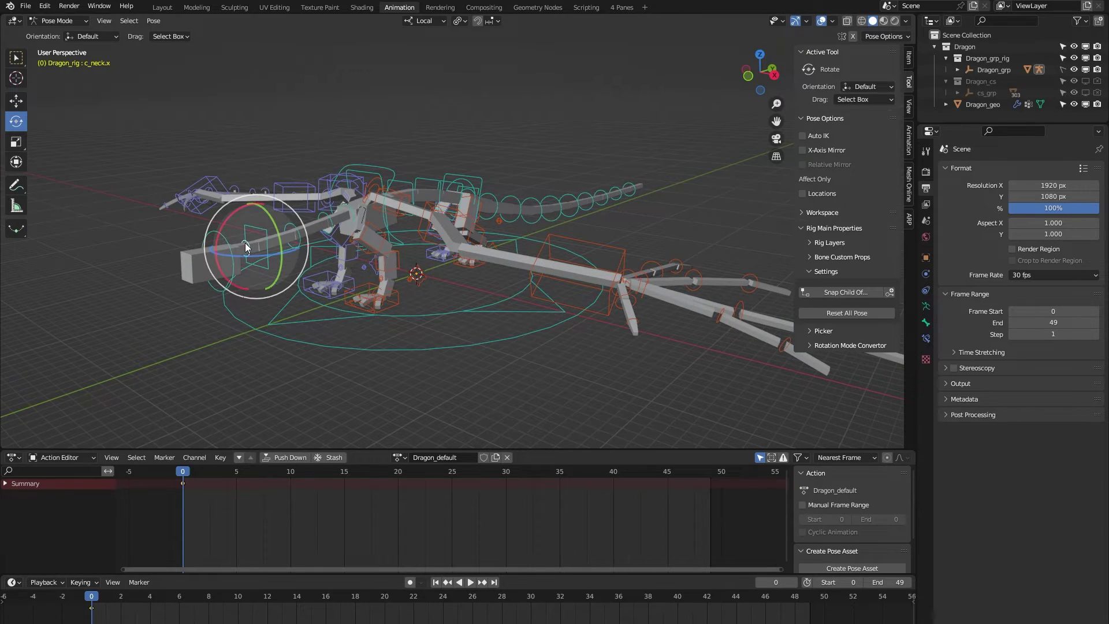
pyautogui.moveTo(244, 239); pyautogui.dragTo(271, 253)
pyautogui.hotkey('ctrl', 'z')
# Set the c_head.x controller's Head Lock to 0 and try rotating the c_neck.x controller with the head unlocked
pyautogui.click(203, 246)
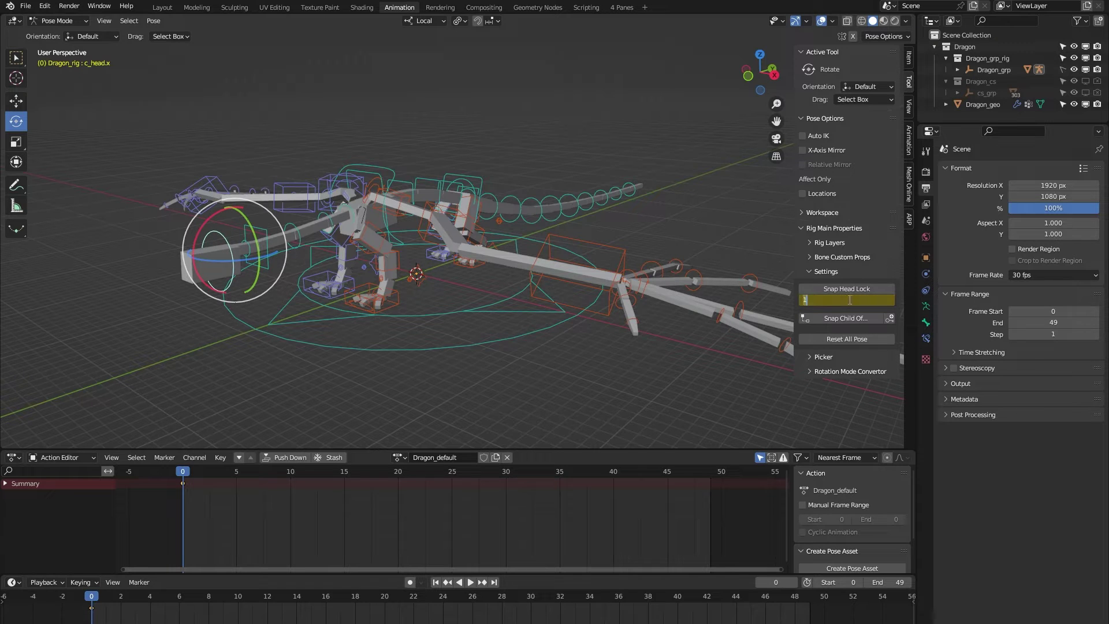
pyautogui.click(215, 314)
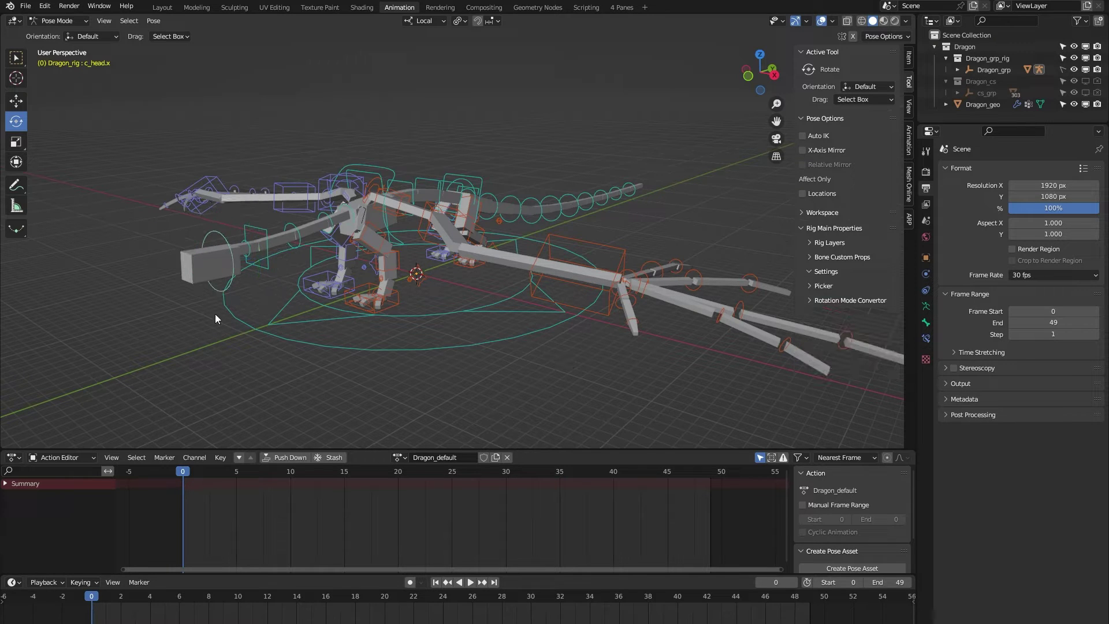
pyautogui.click(245, 242)
pyautogui.moveTo(245, 243); pyautogui.dragTo(233, 268)
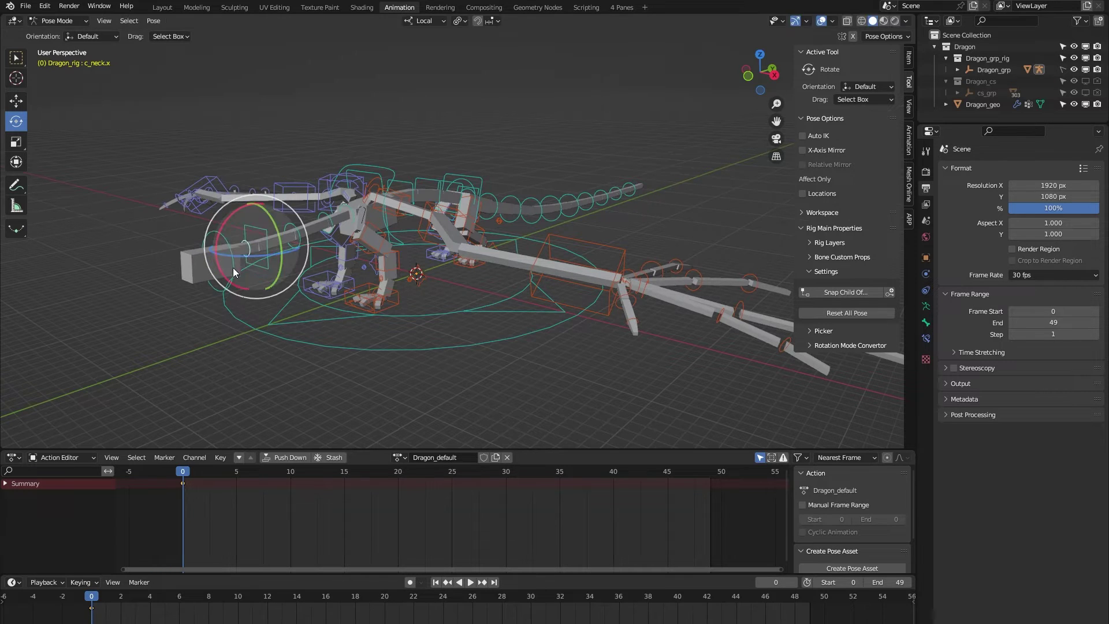
pyautogui.click(96, 290)
# Set the c_head.x controller's Head Lock to 1 and deselect the controller
pyautogui.click(210, 229)
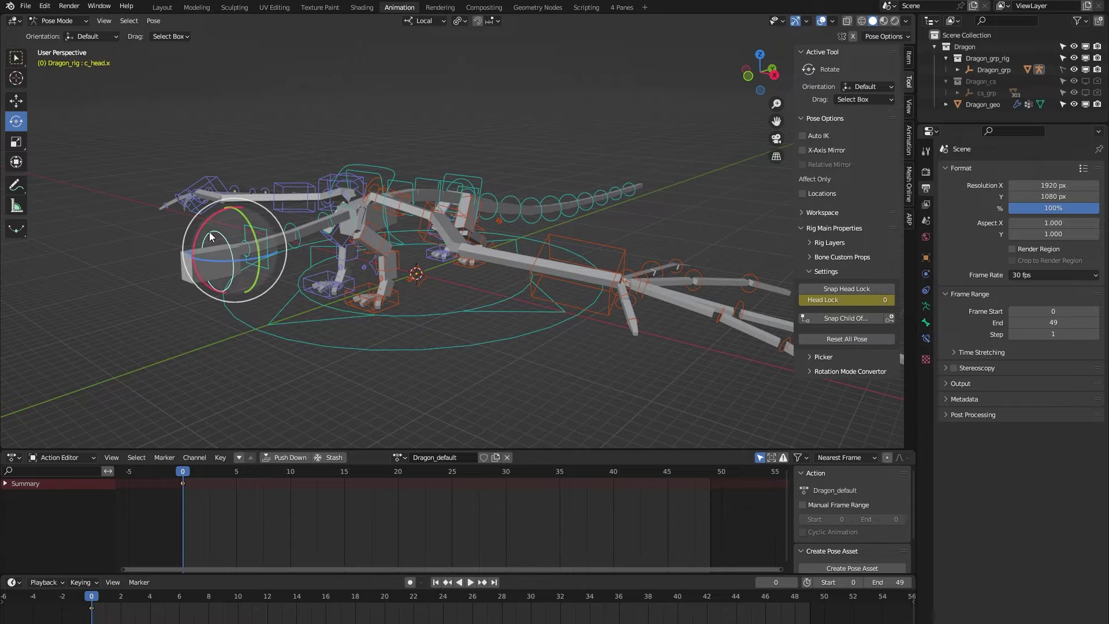
pyautogui.click(846, 304)
pyautogui.write('1')
pyautogui.press('Return')
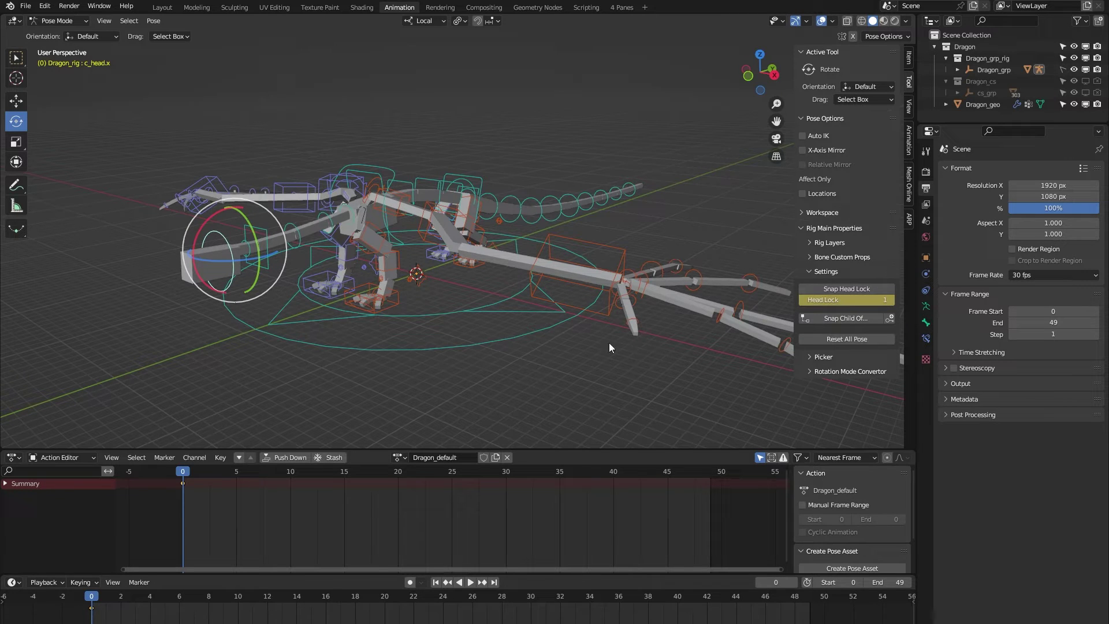
pyautogui.click(343, 391)
# Try moving the left front foot upward with its IK controller c_foot_ik_dupli_001.l
pyautogui.scroll(4, 408, 310)
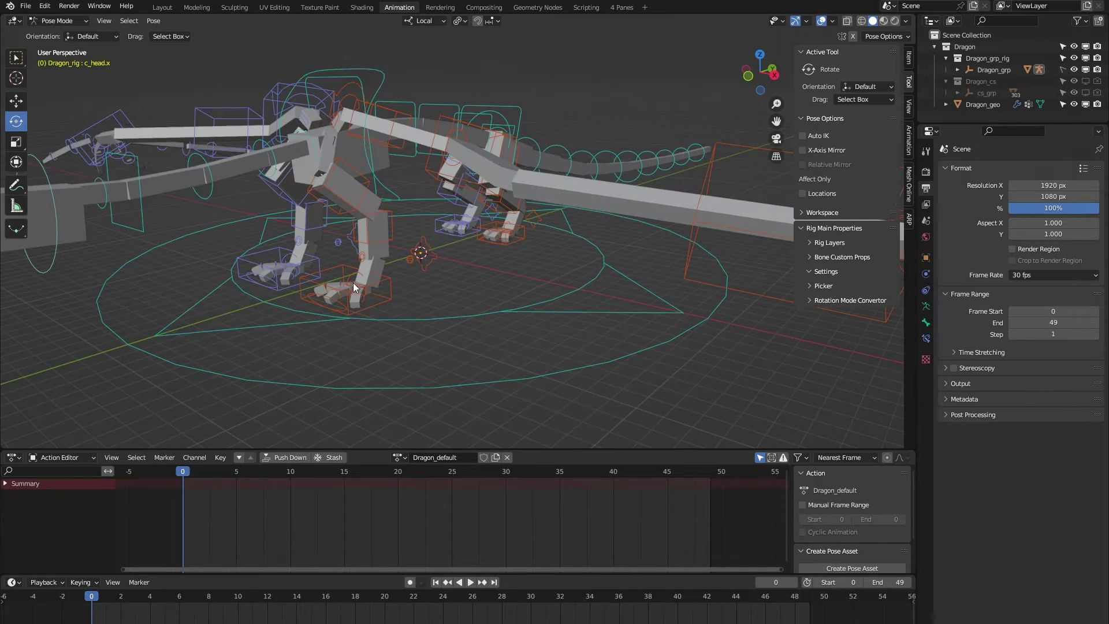
pyautogui.click(385, 279)
pyautogui.press('w')
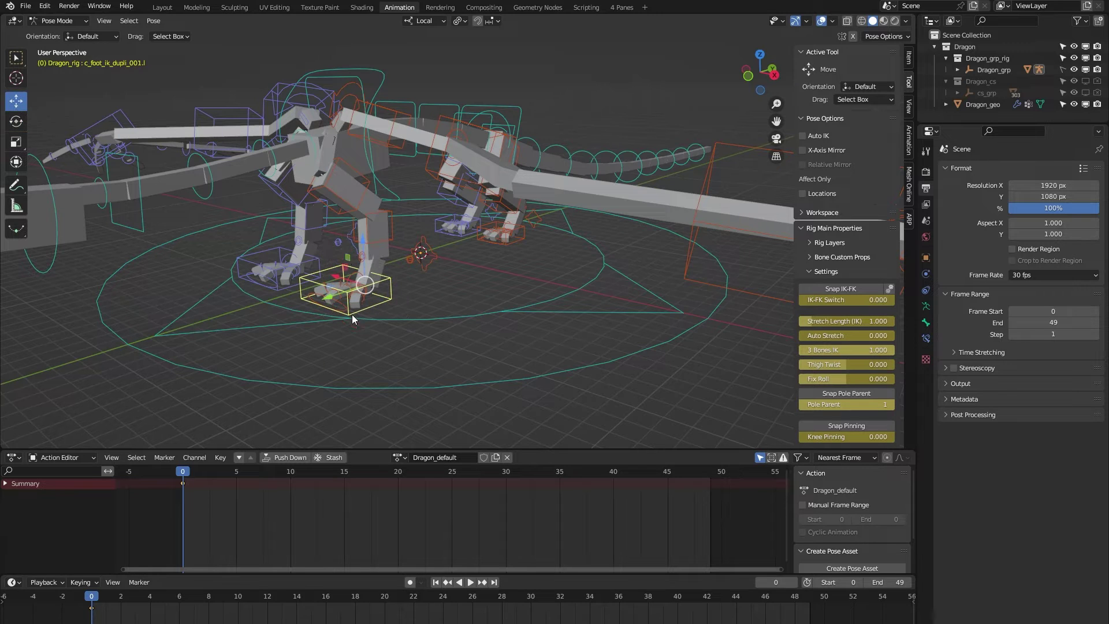
pyautogui.moveTo(366, 247); pyautogui.dragTo(364, 206)
pyautogui.press('Escape')
# Snap the left front leg to FK, then try rotating the c_thigh_b_dupli_001.l controller and undo the rotation
pyautogui.click(861, 290)
pyautogui.click(351, 165)
pyautogui.press('e')
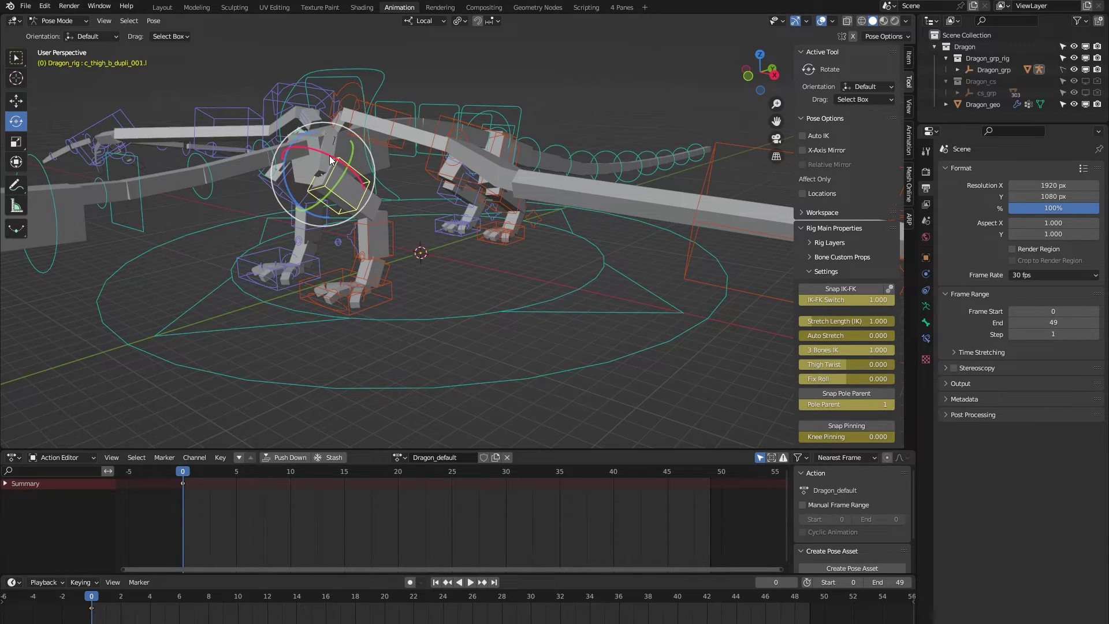
pyautogui.moveTo(328, 154); pyautogui.dragTo(293, 155)
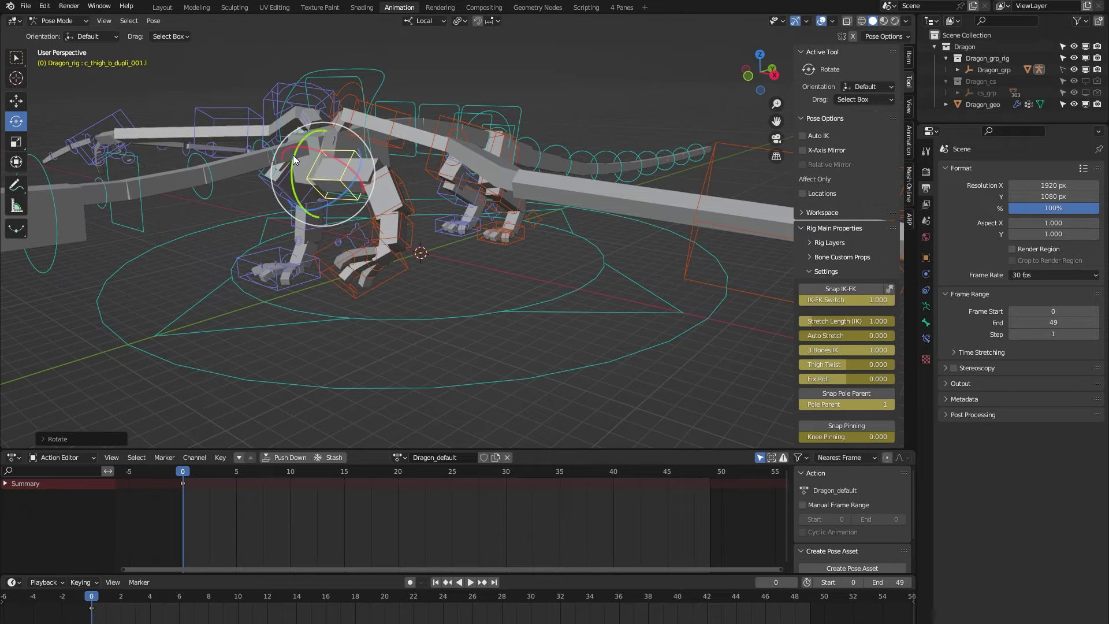
pyautogui.hotkey('ctrl', 'z')
# Snap the left front leg back to IK and set Auto Stretch to 1 on its c_foot_ik_dupli_001.l controller
pyautogui.click(826, 290)
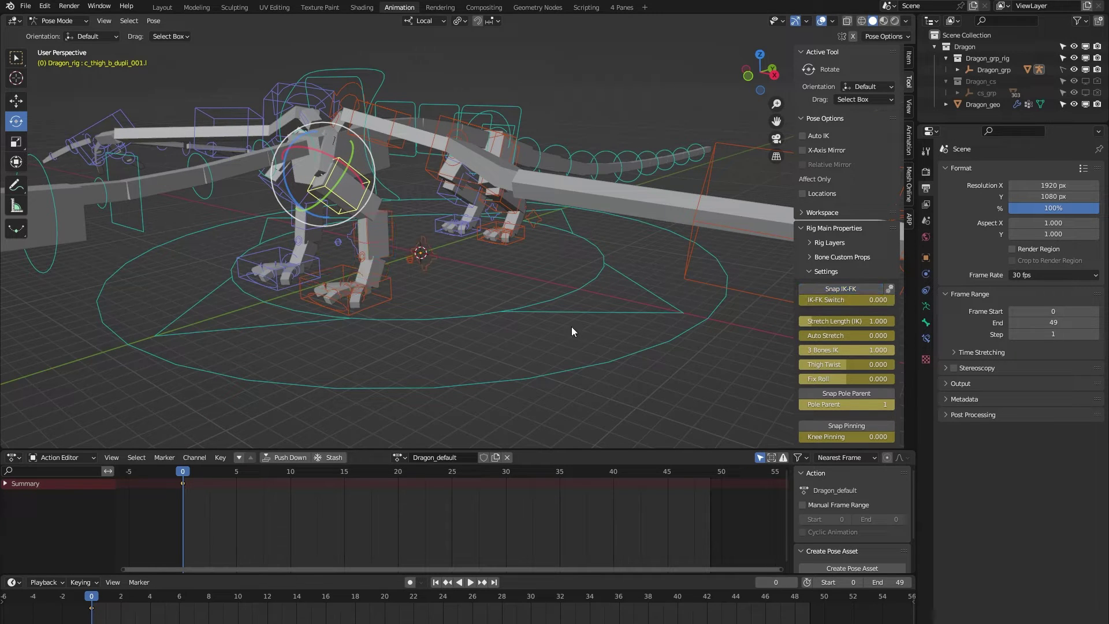
pyautogui.click(385, 280)
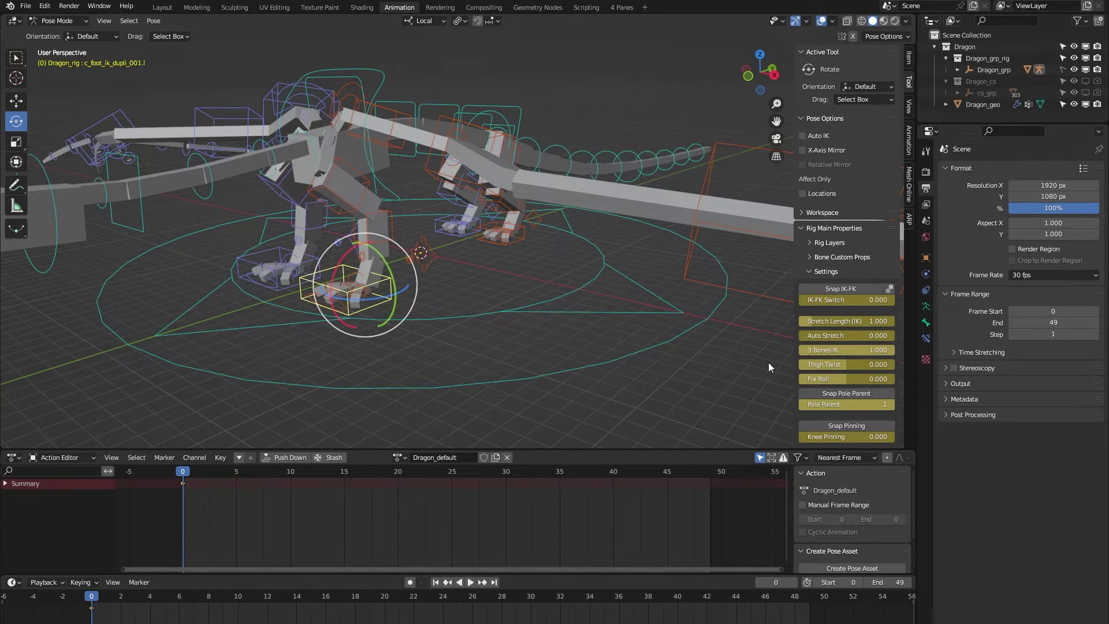
pyautogui.click(837, 337)
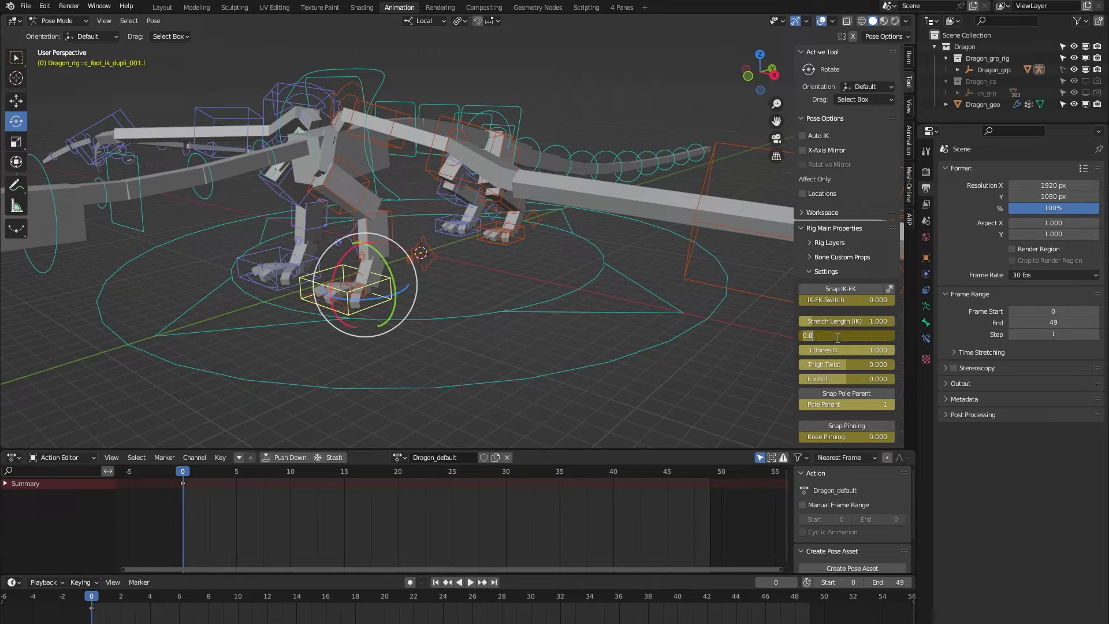
pyautogui.write('1')
pyautogui.press('Return')
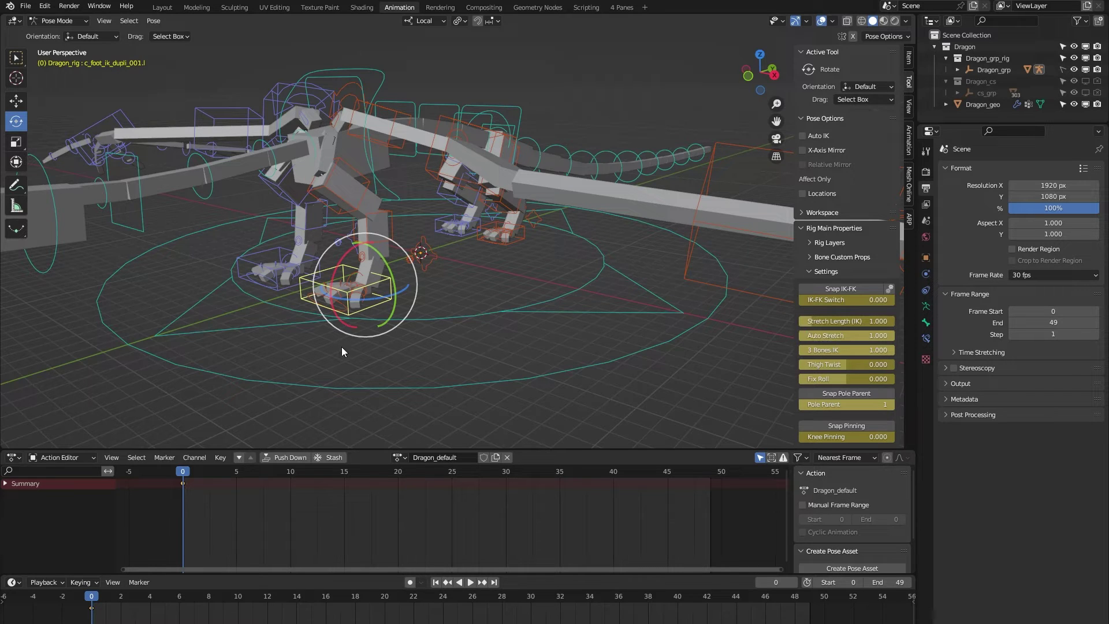
# Try stretching the left front leg by moving its foot IK controller away from the body, undo the move and set Auto Stretch to 0
pyautogui.press('w')
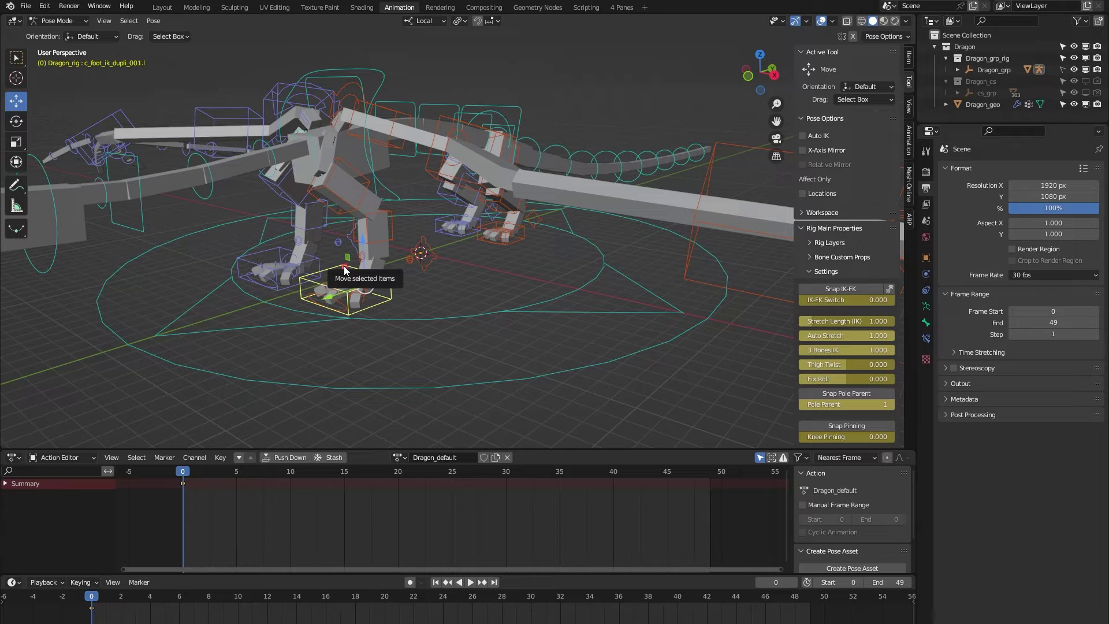
pyautogui.moveTo(345, 269); pyautogui.dragTo(365, 31)
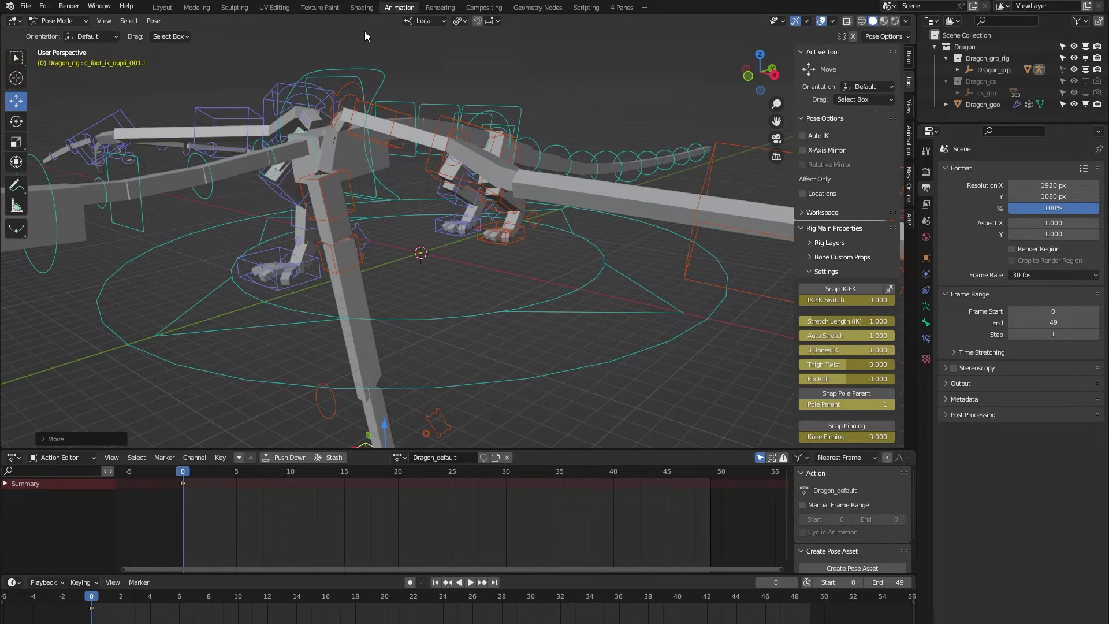
pyautogui.hotkey('ctrl', 'z')
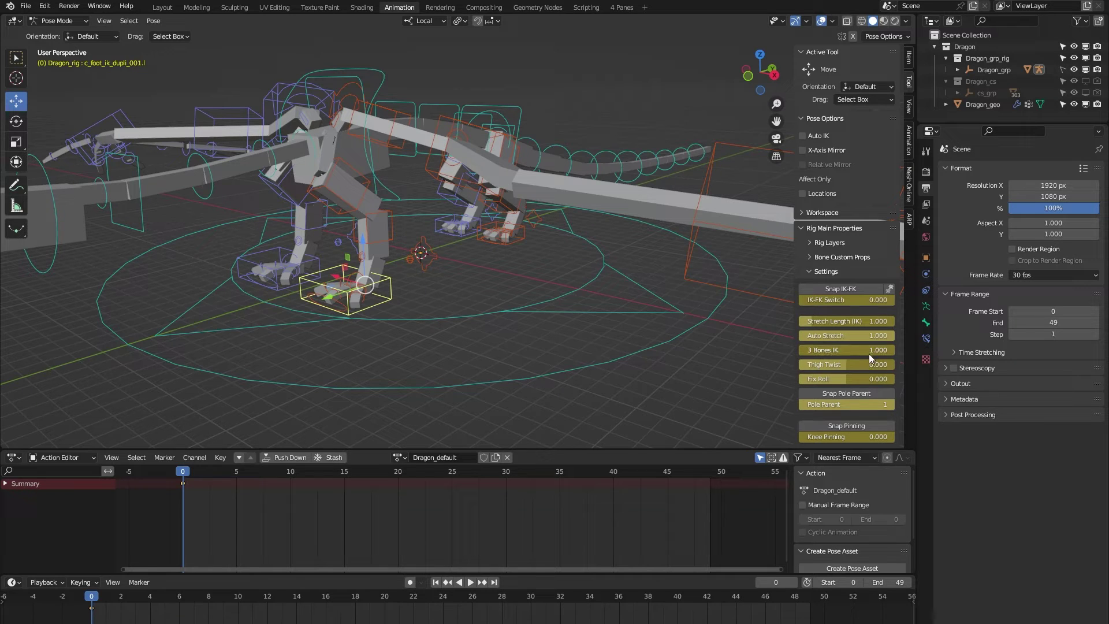
pyautogui.click(855, 336)
pyautogui.write('0')
pyautogui.press('Return')
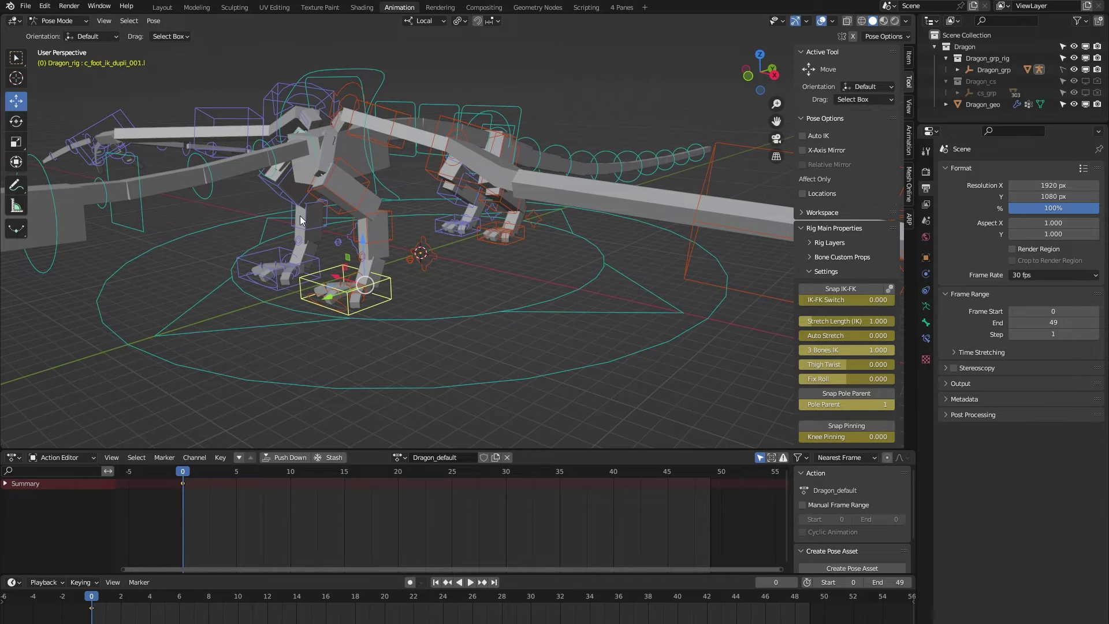
# Turn on X-ray display, try rotating the clavicle.l bone inside the chest and undo the rotation
pyautogui.scroll(3, 317, 225)
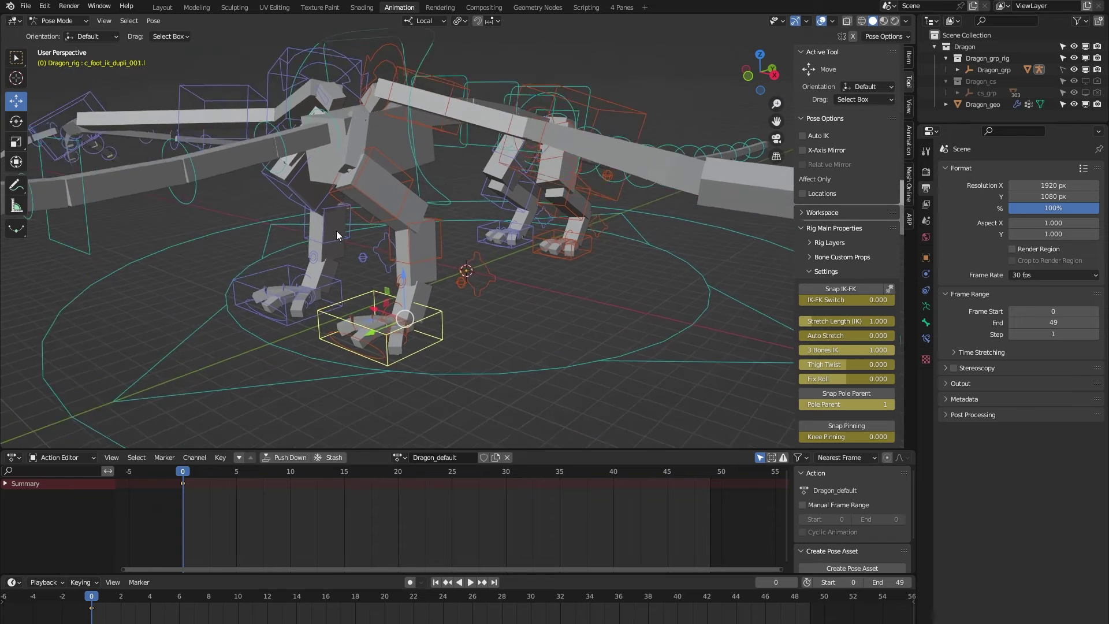
pyautogui.scroll(2, 347, 226)
pyautogui.click(845, 23)
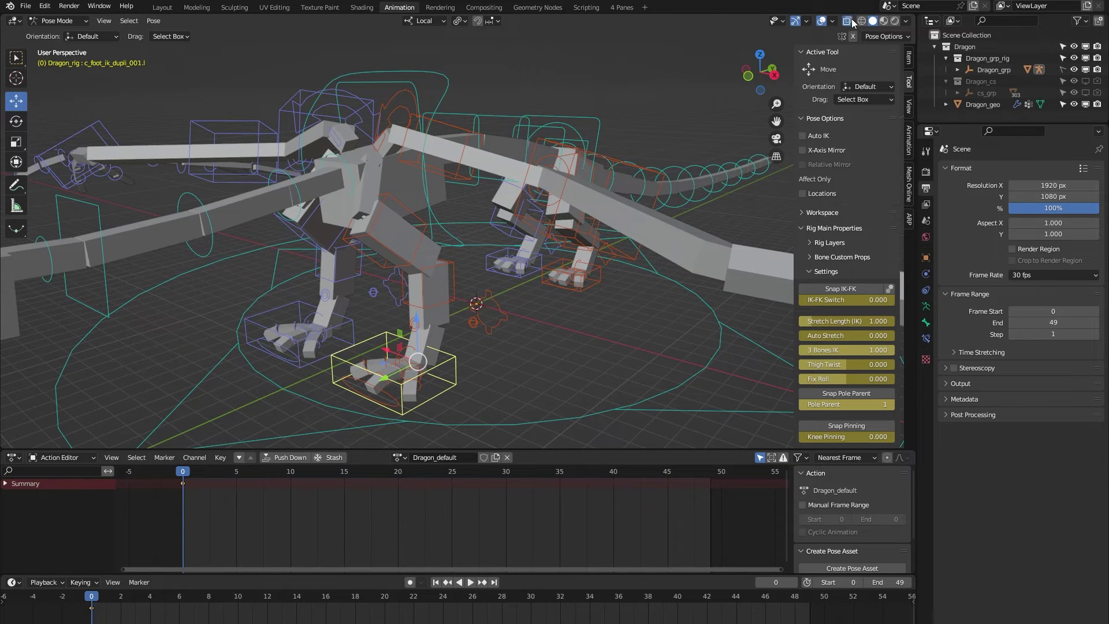
pyautogui.click(370, 173)
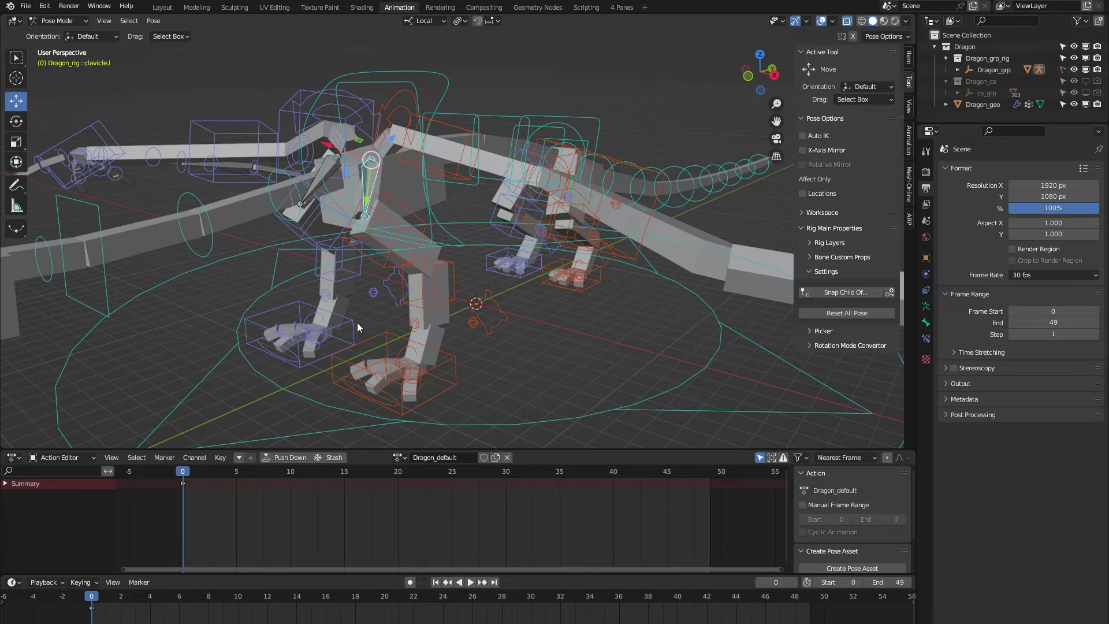
pyautogui.press('r')
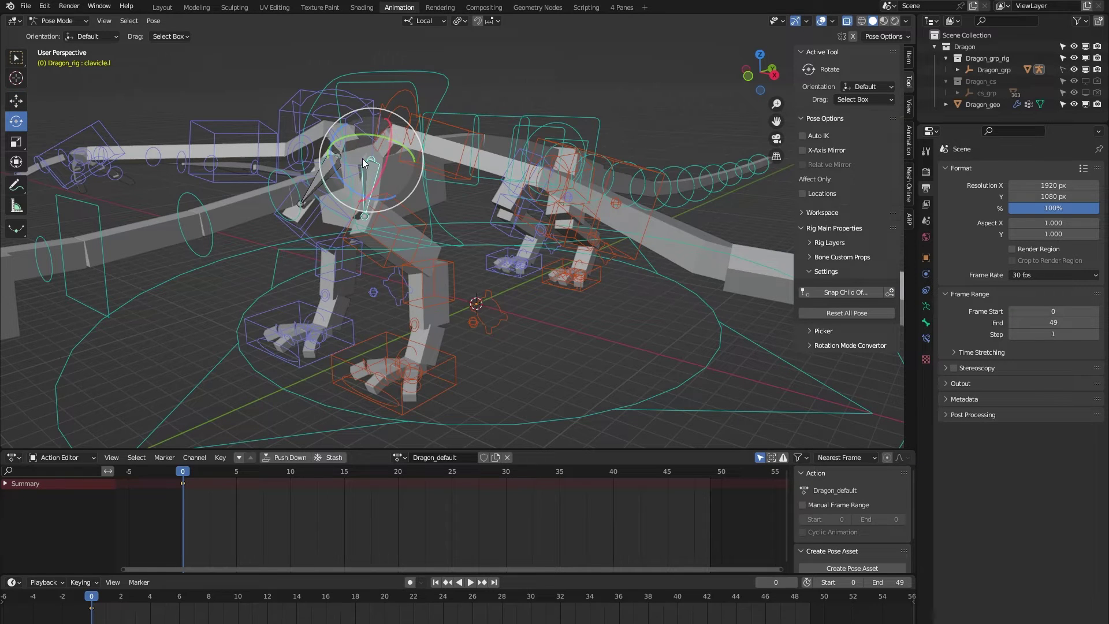
pyautogui.moveTo(362, 158); pyautogui.dragTo(395, 174)
pyautogui.hotkey('ctrl', 'z')
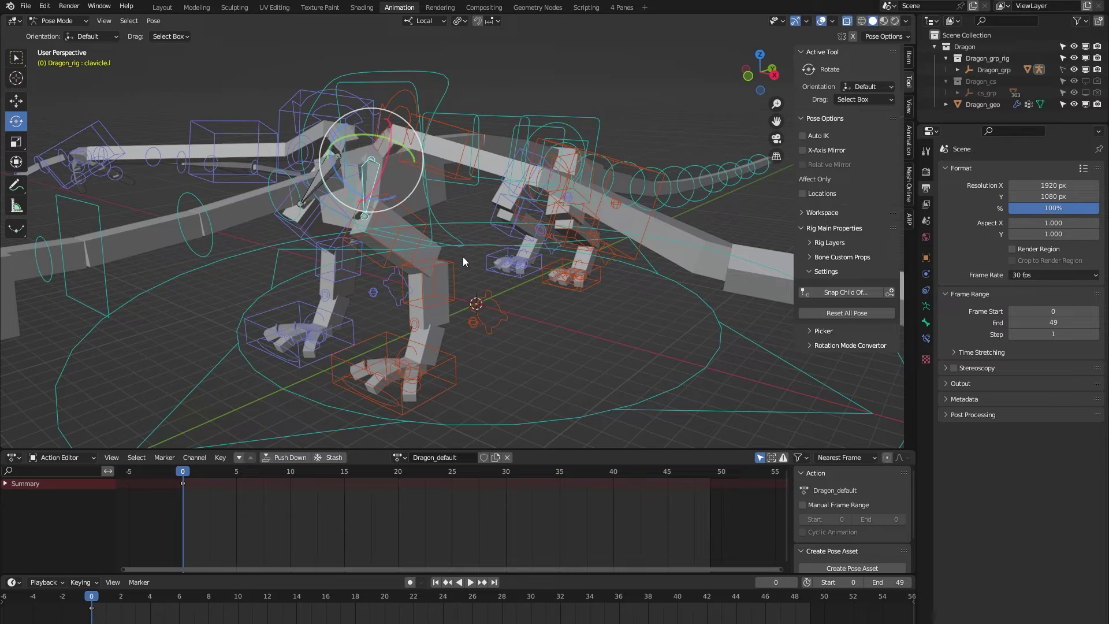
# Try rotating the clavicle.l bone once more and turn X-ray display off
pyautogui.scroll(-2, 469, 250)
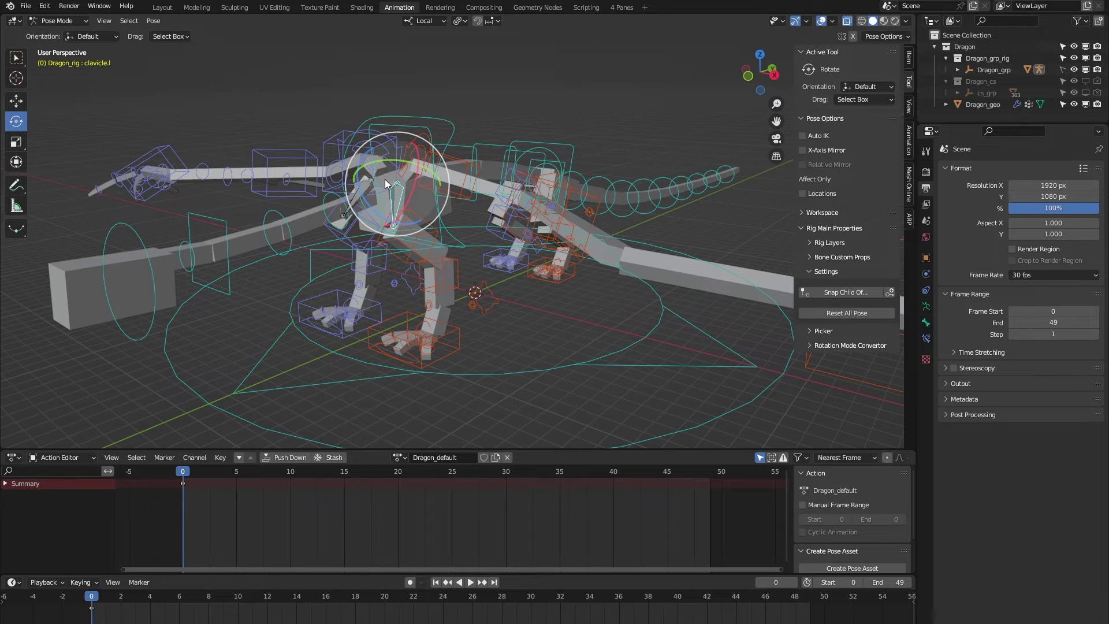
pyautogui.moveTo(381, 195); pyautogui.dragTo(409, 210)
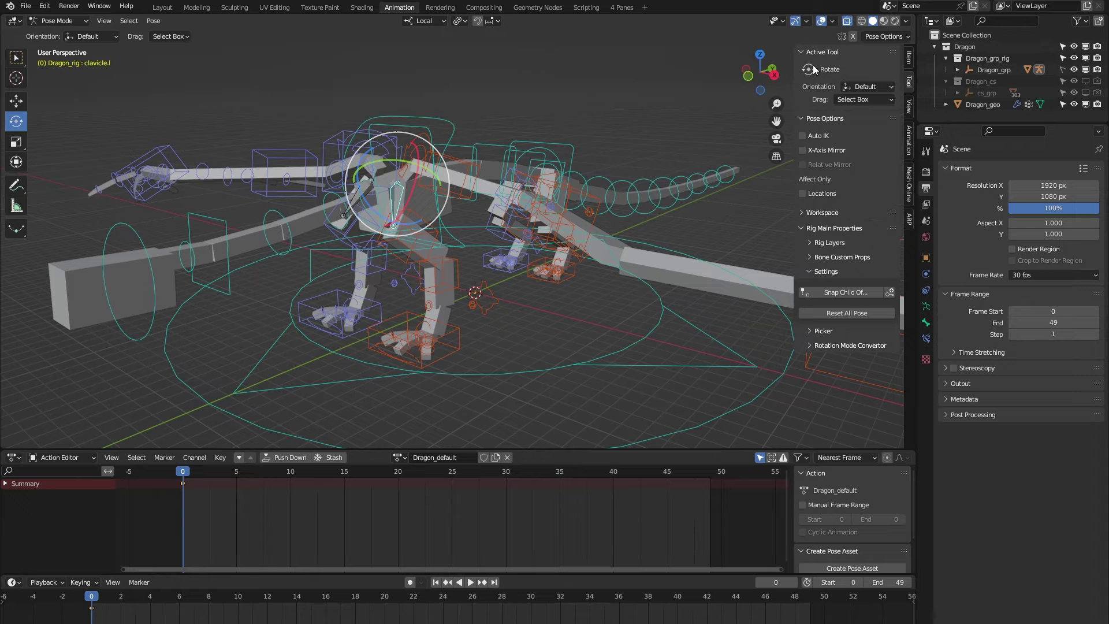
pyautogui.click(847, 22)
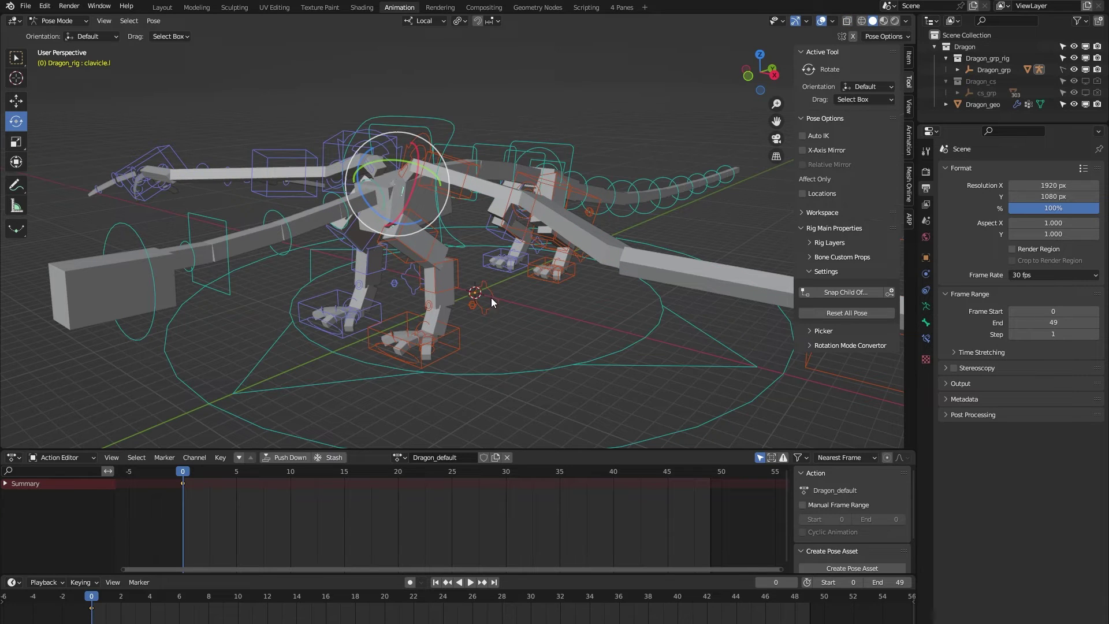
# Try rotating the left front toes with the c_toes_ik_dupli_001.l controller and deselect it
pyautogui.scroll(5, 420, 356)
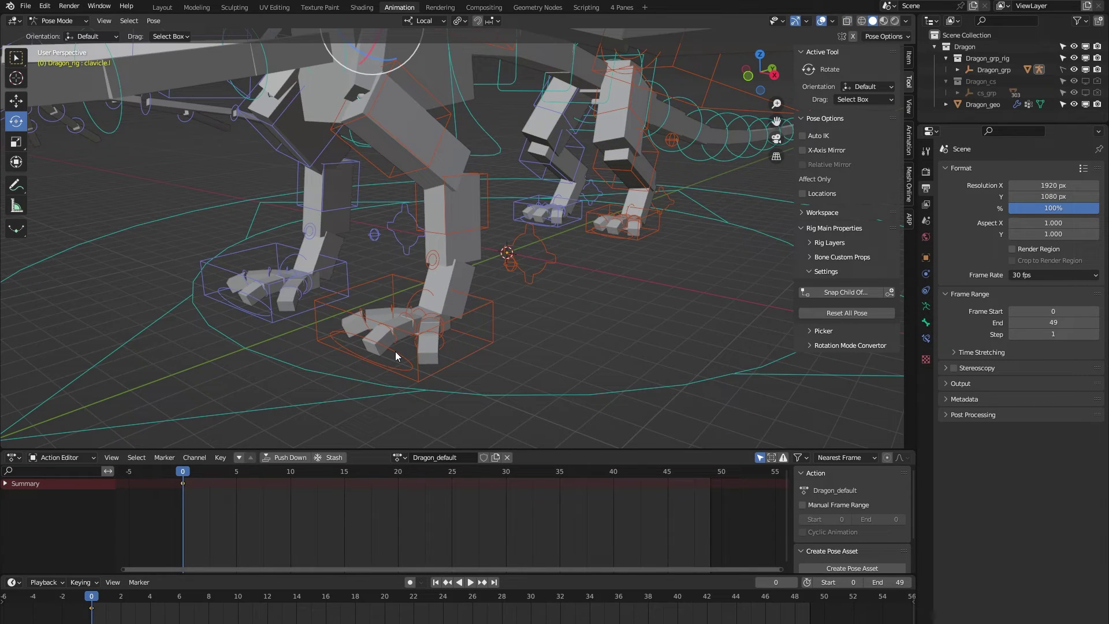
pyautogui.click(395, 351)
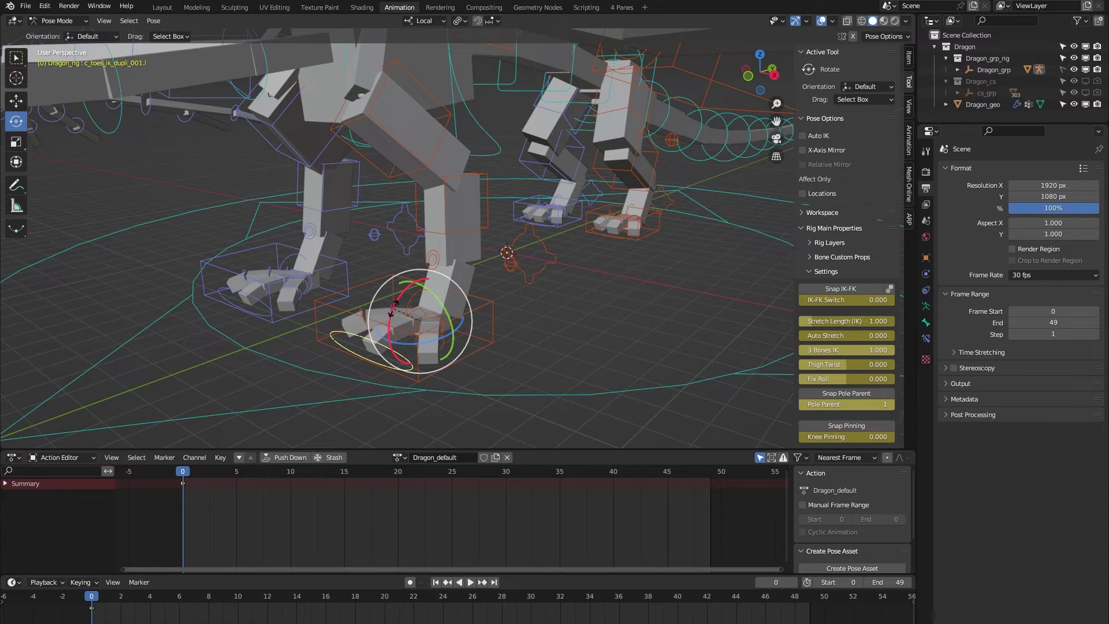
pyautogui.moveTo(393, 306); pyautogui.dragTo(390, 328)
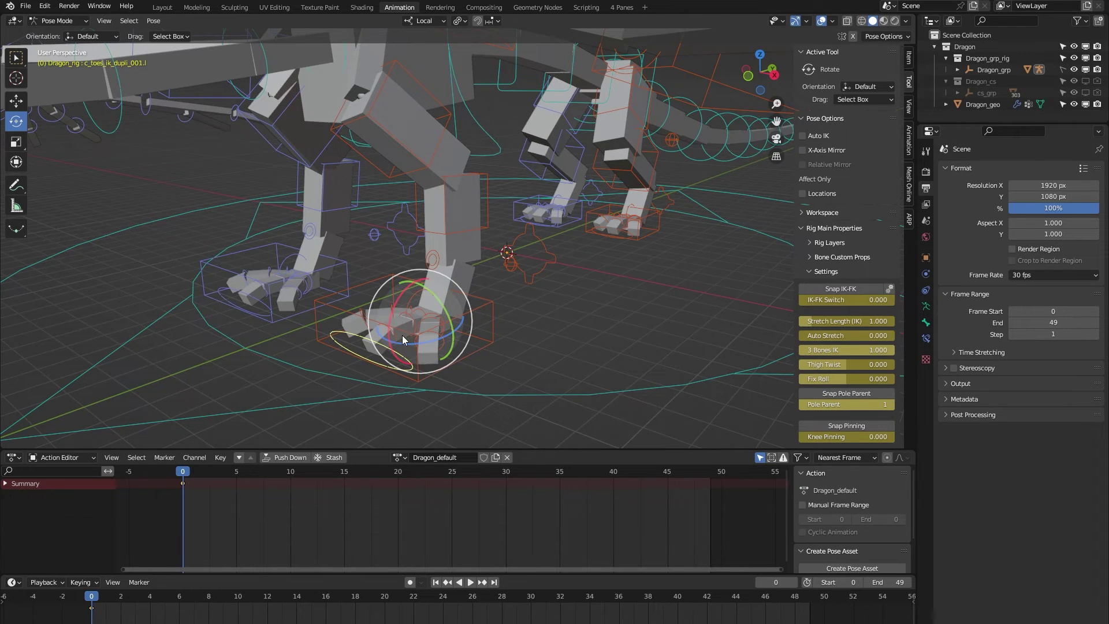
pyautogui.moveTo(539, 352); pyautogui.dragTo(519, 349, button='middle')
pyautogui.click(576, 333)
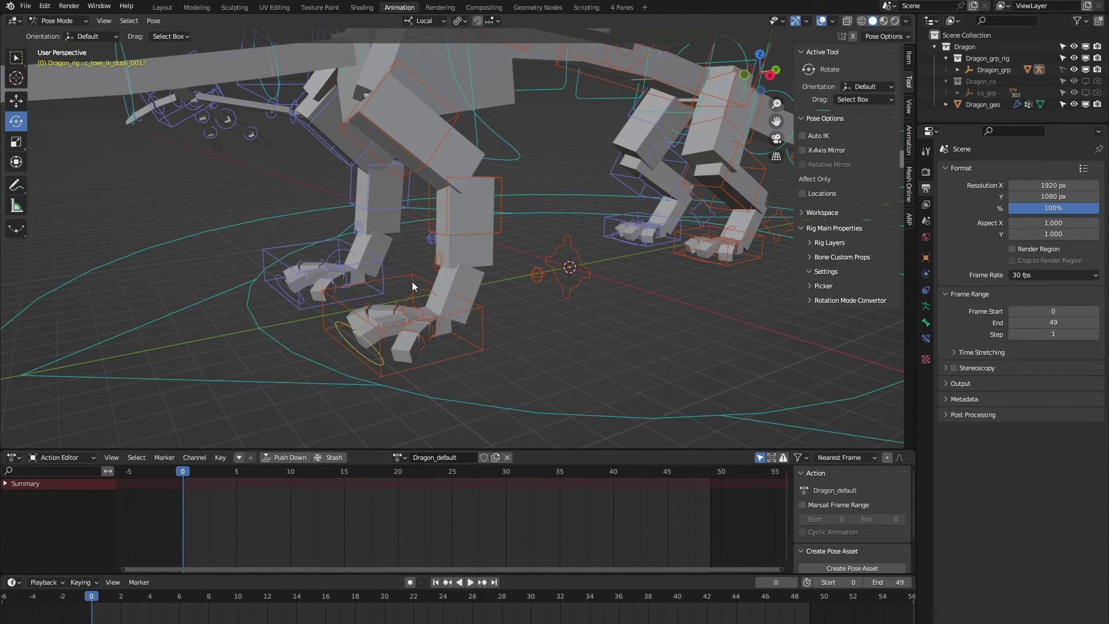
# Try rotating the left front foot with the c_foot_01_dupli_001.l controller and deselect it
pyautogui.click(417, 289)
pyautogui.moveTo(410, 283); pyautogui.dragTo(382, 318)
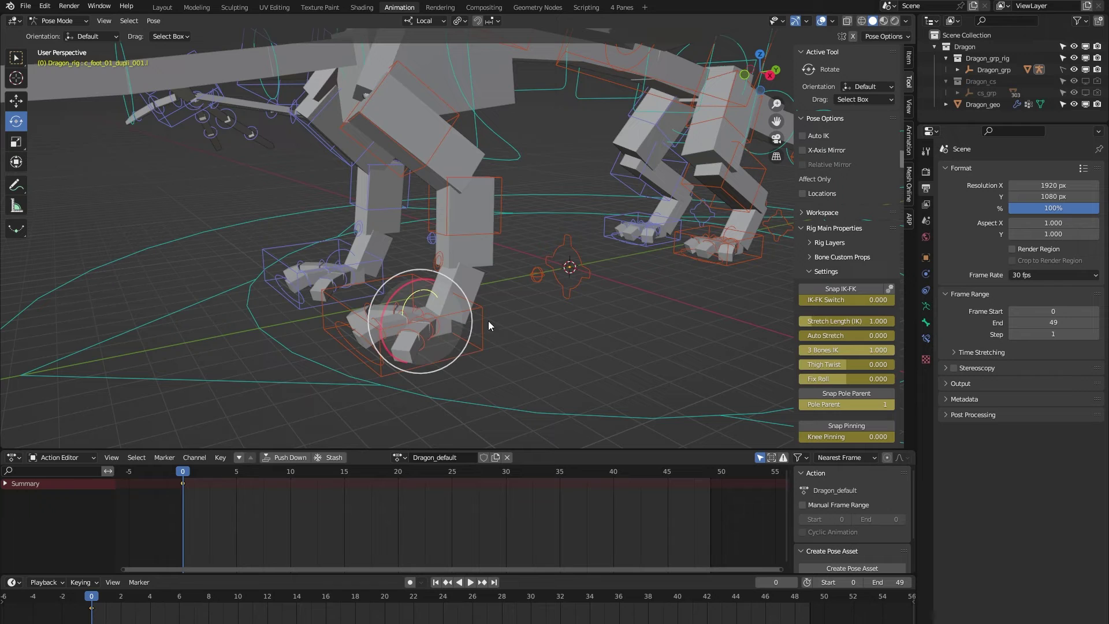
pyautogui.click(535, 340)
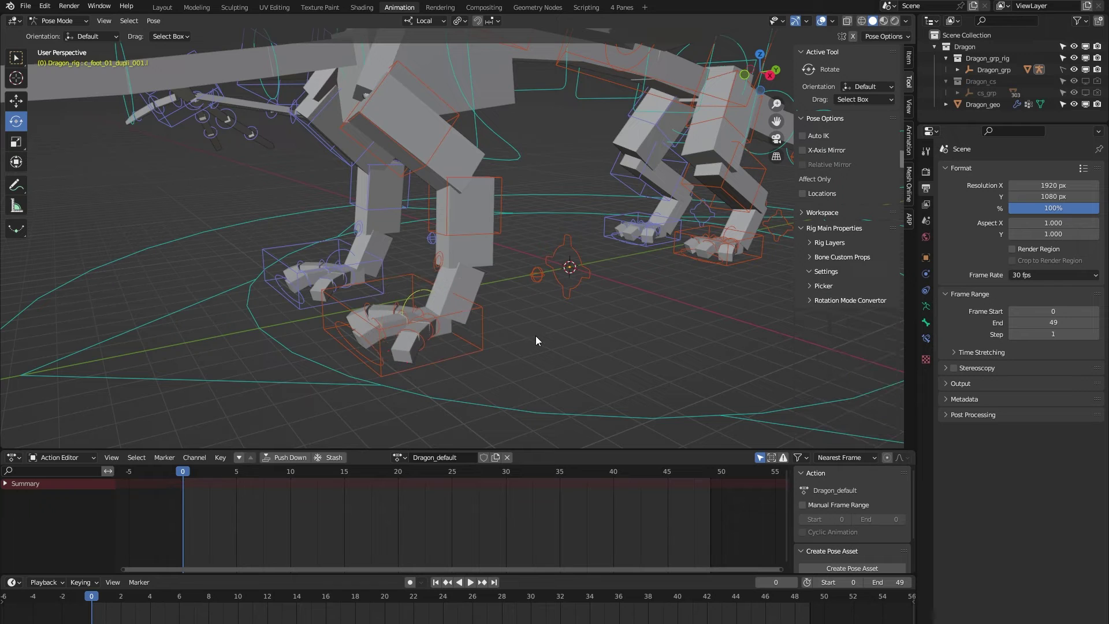
# Try rolling the left front foot by moving the c_foot_roll_cursor_dupli_001.l controller along its local X axis, and undo the move
pyautogui.click(546, 259)
pyautogui.hotkey('shift', 'space')
pyautogui.press('g')
pyautogui.moveTo(518, 330); pyautogui.dragTo(528, 342, button='middle')
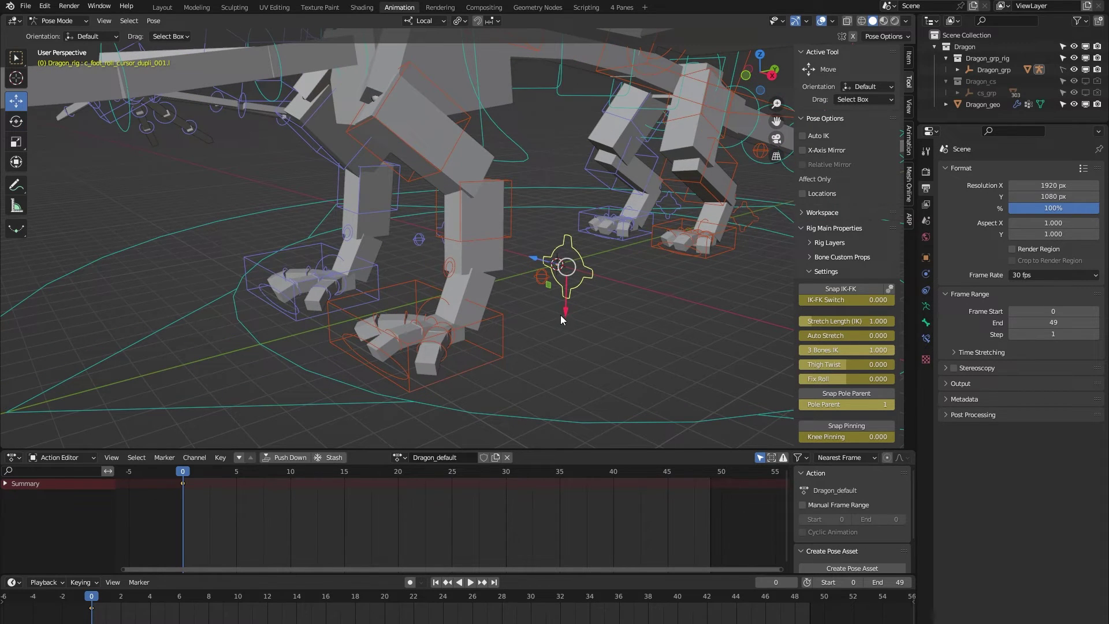
pyautogui.moveTo(565, 311); pyautogui.dragTo(578, 346)
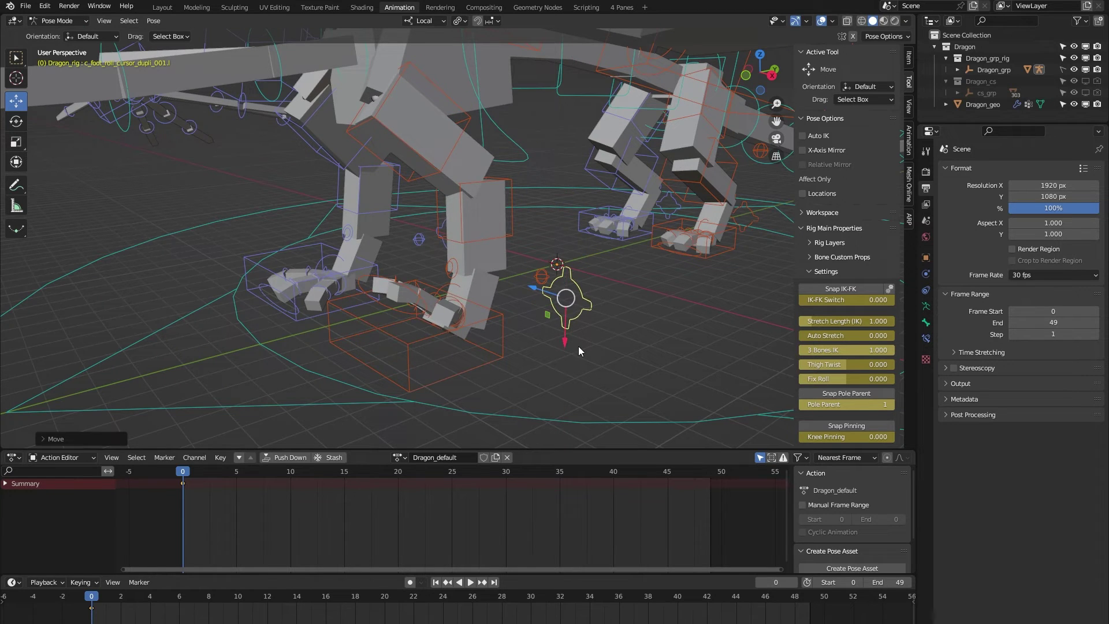
pyautogui.hotkey('ctrl', 'z')
# Try moving the foot roll cursor controller along its local Z axis and deselect it
pyautogui.moveTo(533, 274)
pyautogui.mouseDown(button='middle')
pyautogui.moveTo(540, 340)
pyautogui.moveTo(544, 289)
pyautogui.mouseUp(button='middle')
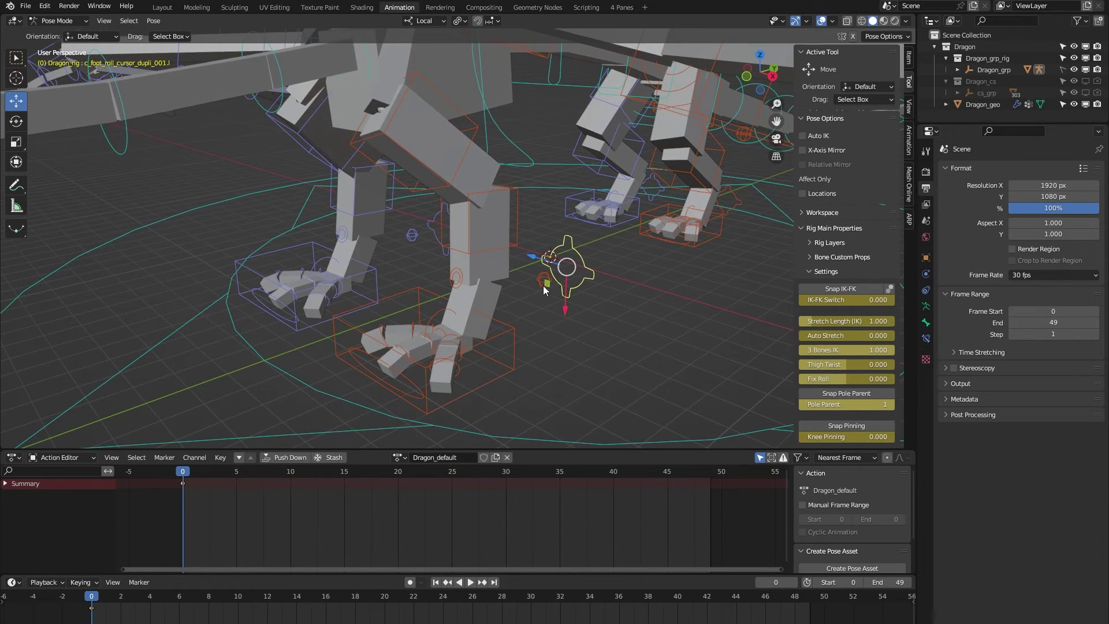
pyautogui.moveTo(531, 260); pyautogui.dragTo(539, 282)
pyautogui.scroll(-3, 571, 341)
pyautogui.click(595, 359)
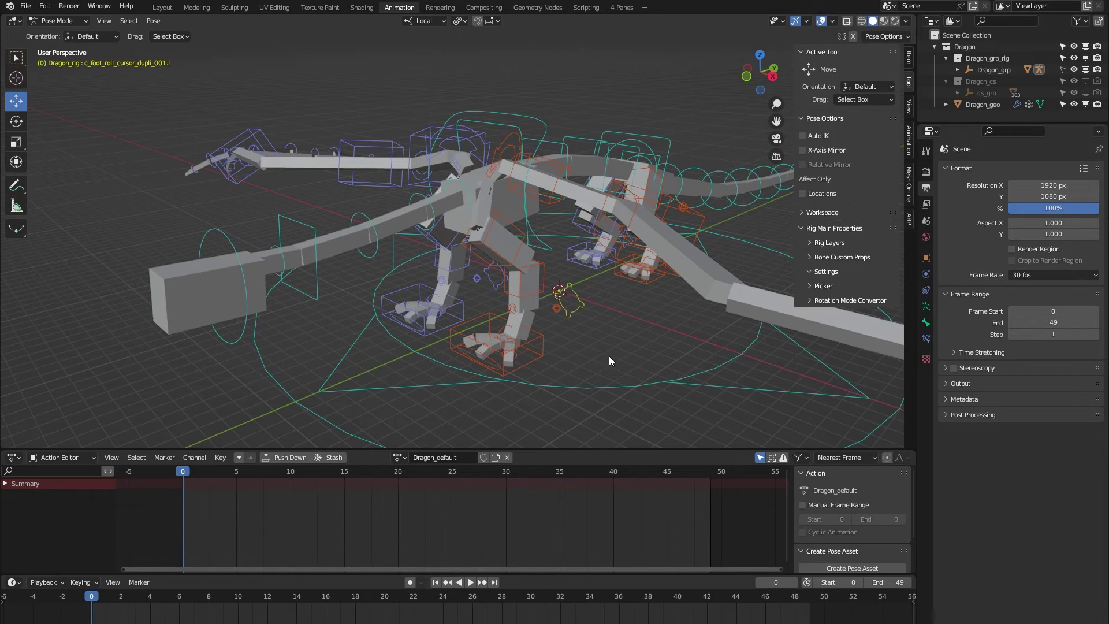
# Try rotating the left wing upward with the c_arm_fk.l controller and undo the rotation
pyautogui.keyDown('shift'); pyautogui.moveTo(606, 359); pyautogui.dragTo(571, 321, button='middle'); pyautogui.keyUp('shift')
pyautogui.scroll(-5, 572, 324)
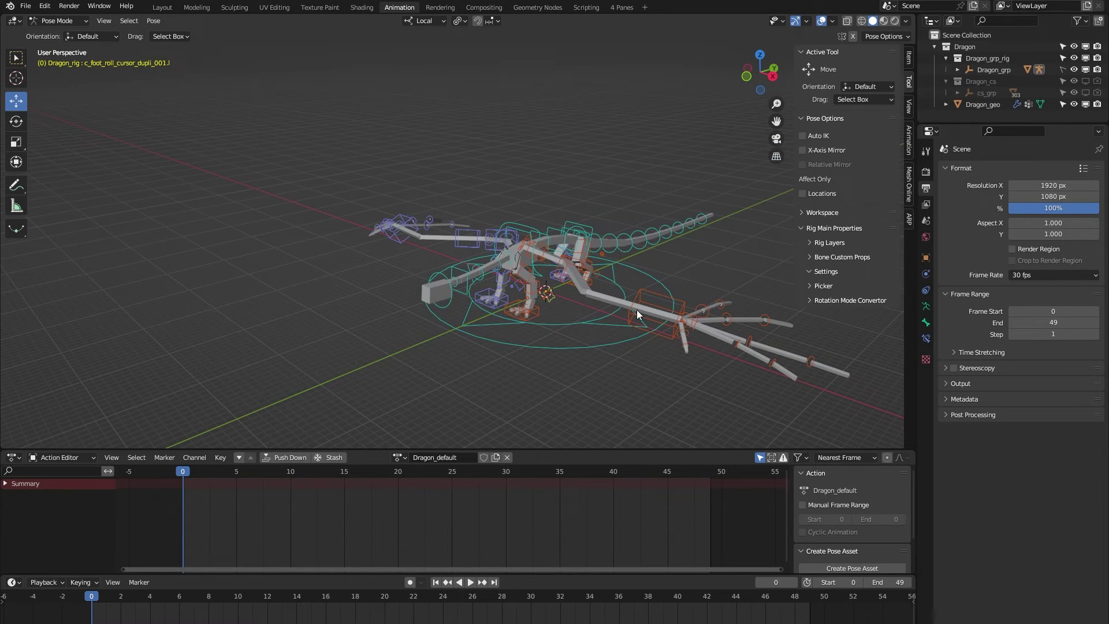
pyautogui.scroll(6, 555, 291)
pyautogui.click(528, 200)
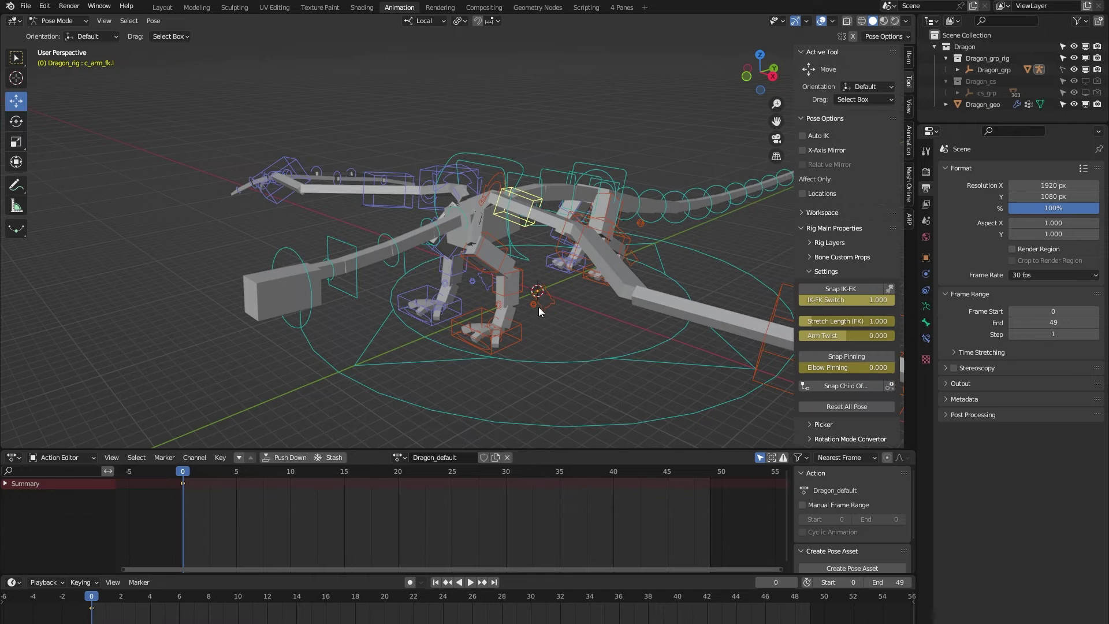
pyautogui.scroll(-2, 538, 307)
pyautogui.press('r')
pyautogui.moveTo(500, 358); pyautogui.dragTo(536, 355, button='middle')
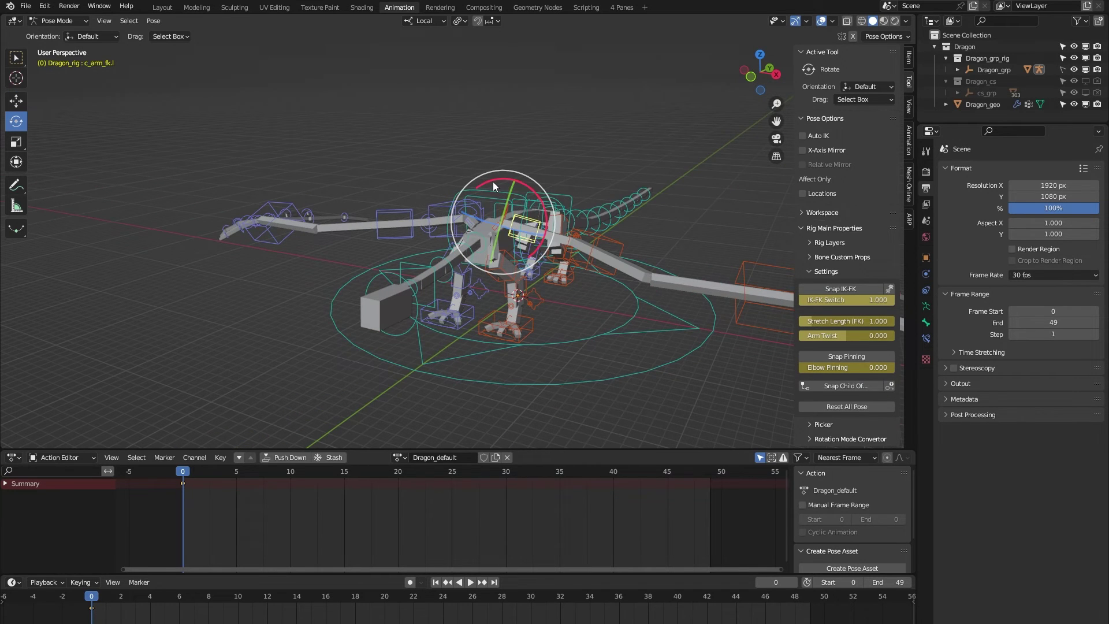
pyautogui.moveTo(493, 181); pyautogui.dragTo(476, 216)
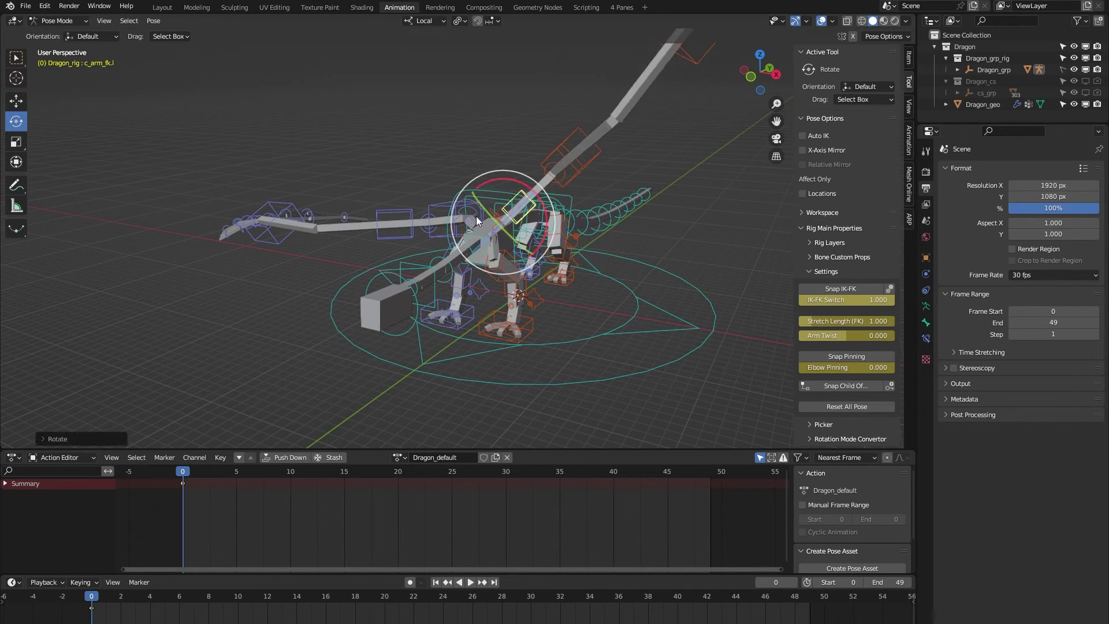
pyautogui.hotkey('ctrl', 'z')
# Snap the left wing to IK, then try moving the c_hand_ik.l controller toward the body and undo the move
pyautogui.scroll(-2, 647, 345)
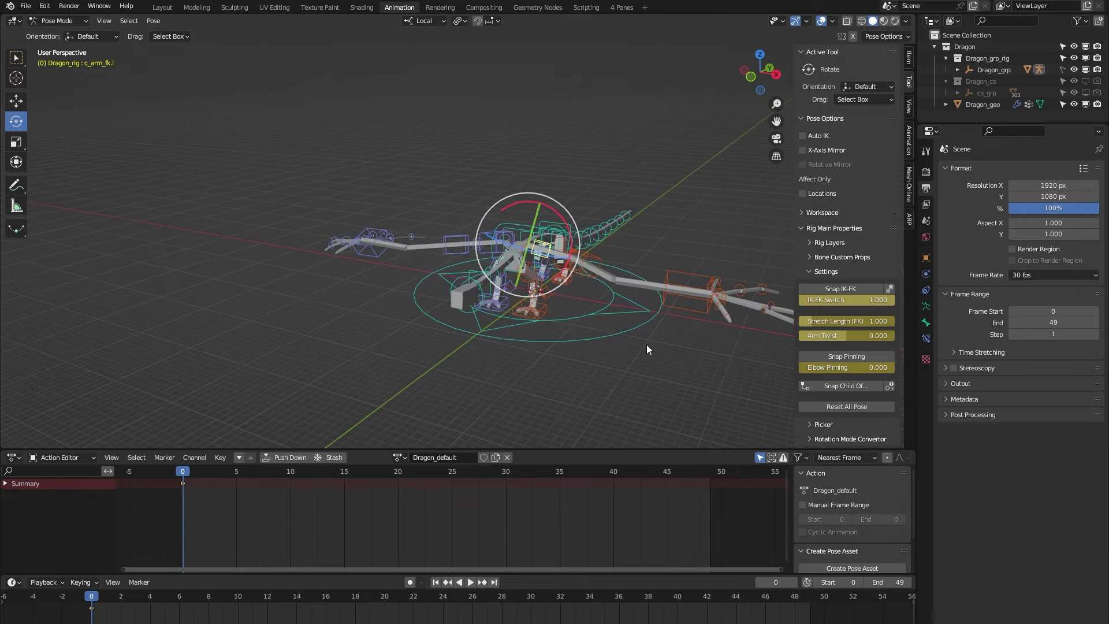
pyautogui.click(821, 288)
pyautogui.click(624, 257)
pyautogui.press('w')
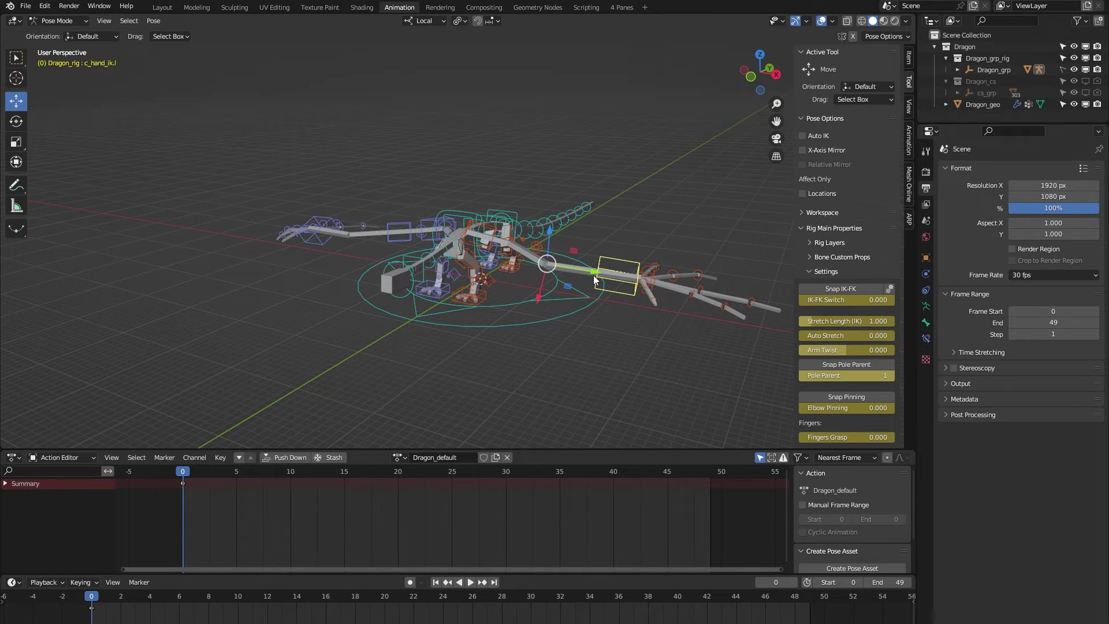
pyautogui.moveTo(590, 274); pyautogui.dragTo(536, 299)
pyautogui.hotkey('ctrl', 'z')
pyautogui.scroll(3, 640, 289)
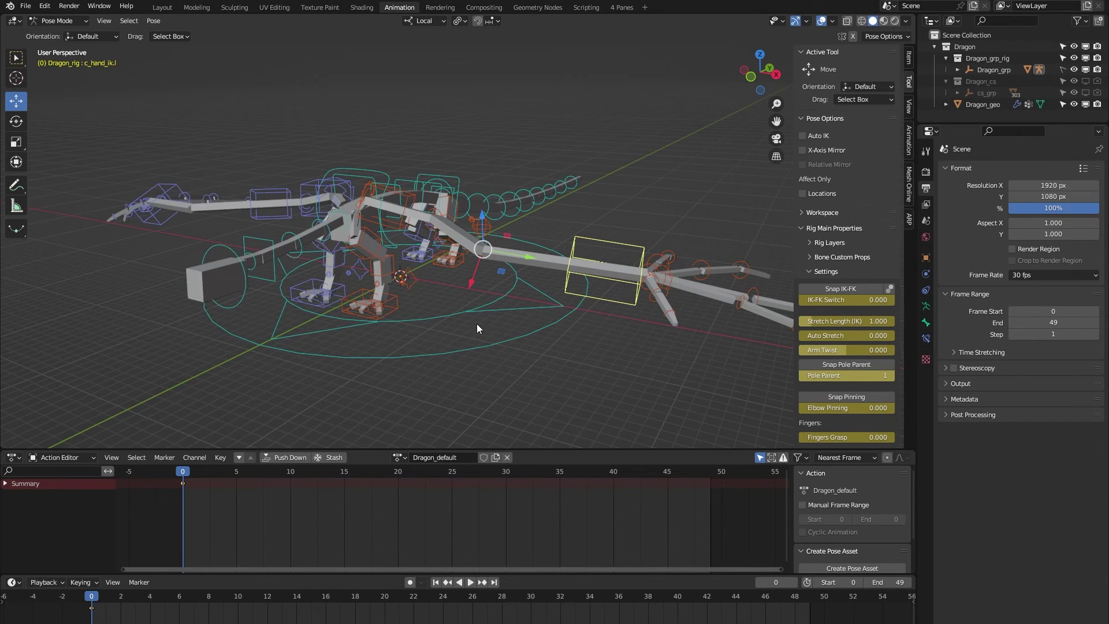
# Set the left wing's Auto Stretch to 1, try moving the c_hand_ik.l controller away from the body, and undo the move
pyautogui.moveTo(477, 323); pyautogui.dragTo(463, 344, button='middle')
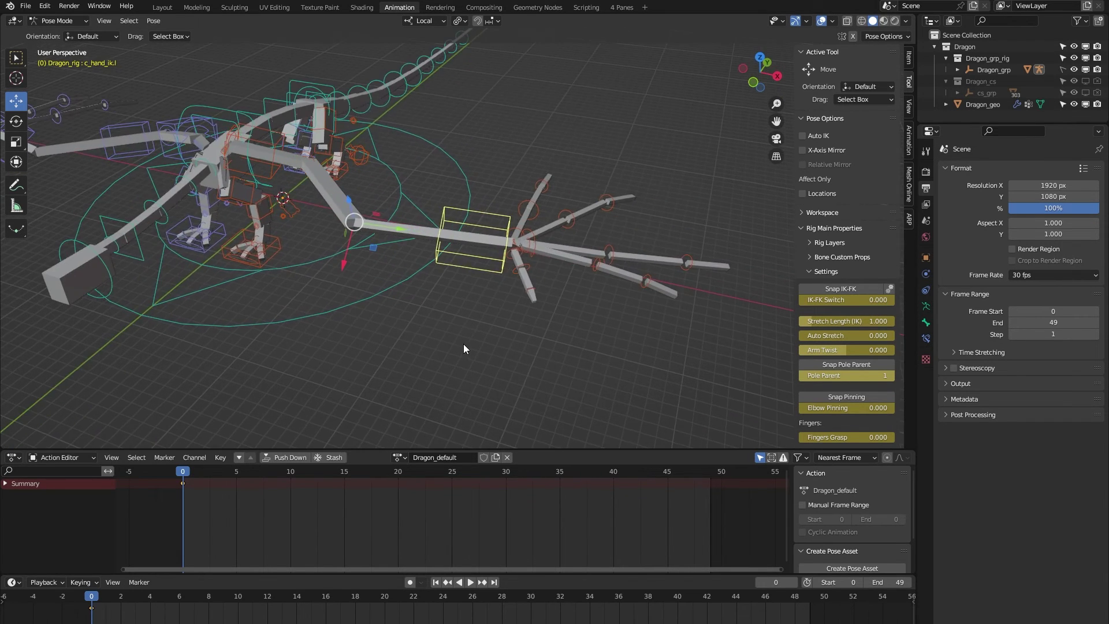
pyautogui.click(871, 336)
pyautogui.write('1')
pyautogui.press('Return')
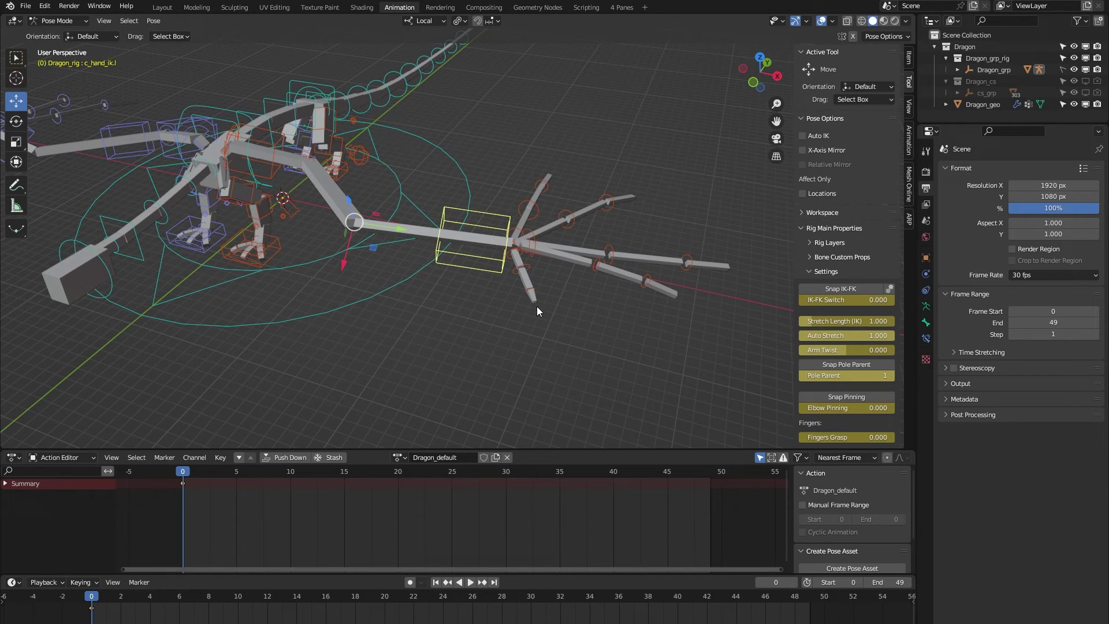
pyautogui.moveTo(401, 230); pyautogui.dragTo(713, 334)
pyautogui.hotkey('ctrl', 'z')
# Set Auto Stretch back to 0, then try adjusting the Arm Twist of the left wing and reset it to its default
pyautogui.click(840, 335)
pyautogui.write('0')
pyautogui.press('Return')
pyautogui.moveTo(815, 349)
pyautogui.mouseDown()
pyautogui.moveTo(854, 349)
pyautogui.moveTo(831, 349)
pyautogui.mouseUp()
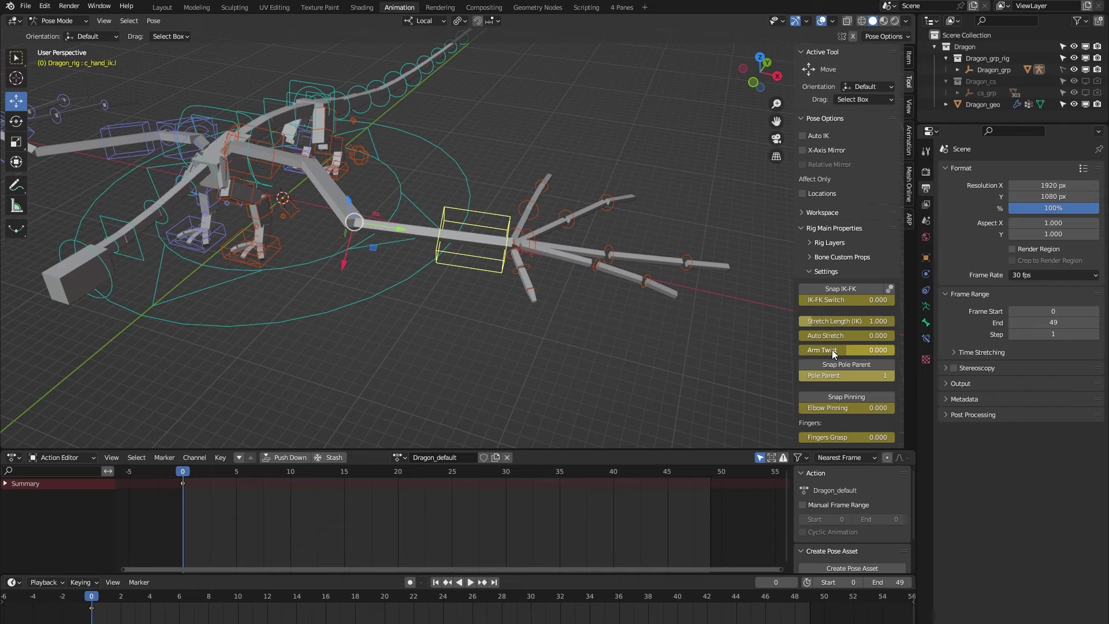
pyautogui.press('BackSpace')
# Try moving the c_hand_ik.l controller along its Y axis to examine how the left wing's elbow bends, without keeping the move
pyautogui.press('g')
pyautogui.press('y')
pyautogui.press('y')
pyautogui.moveTo(365, 221); pyautogui.dragTo(395, 226)
pyautogui.moveTo(309, 157); pyautogui.dragTo(381, 140, button='middle')
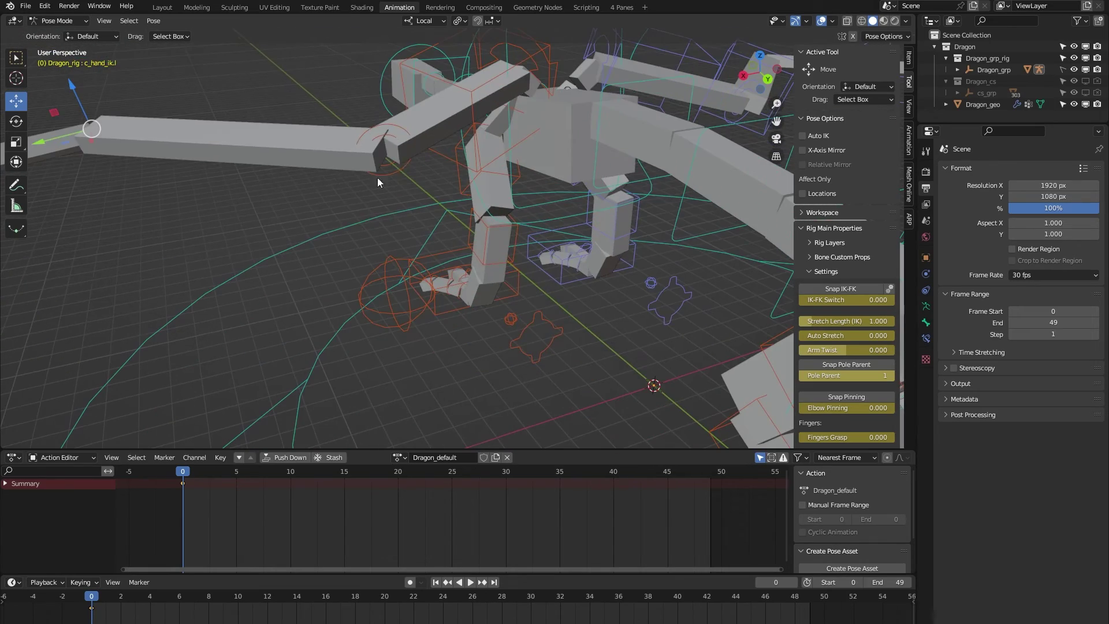
pyautogui.scroll(-3, 168, 187)
pyautogui.keyDown('shift'); pyautogui.moveTo(144, 240); pyautogui.dragTo(227, 235, button='middle'); pyautogui.keyUp('shift')
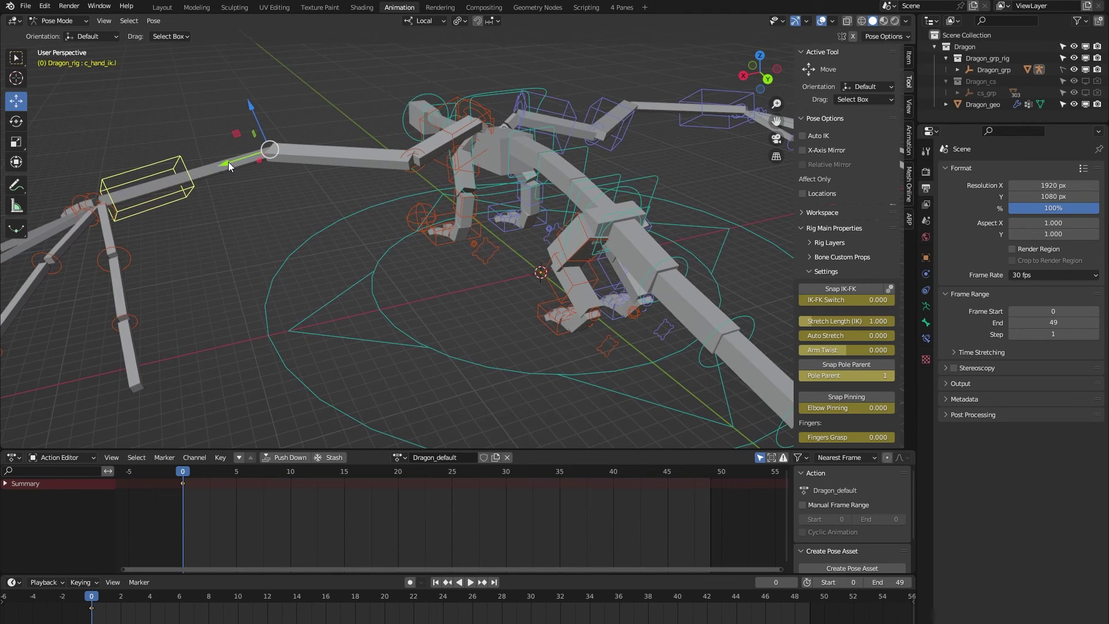
pyautogui.moveTo(228, 165); pyautogui.dragTo(245, 190)
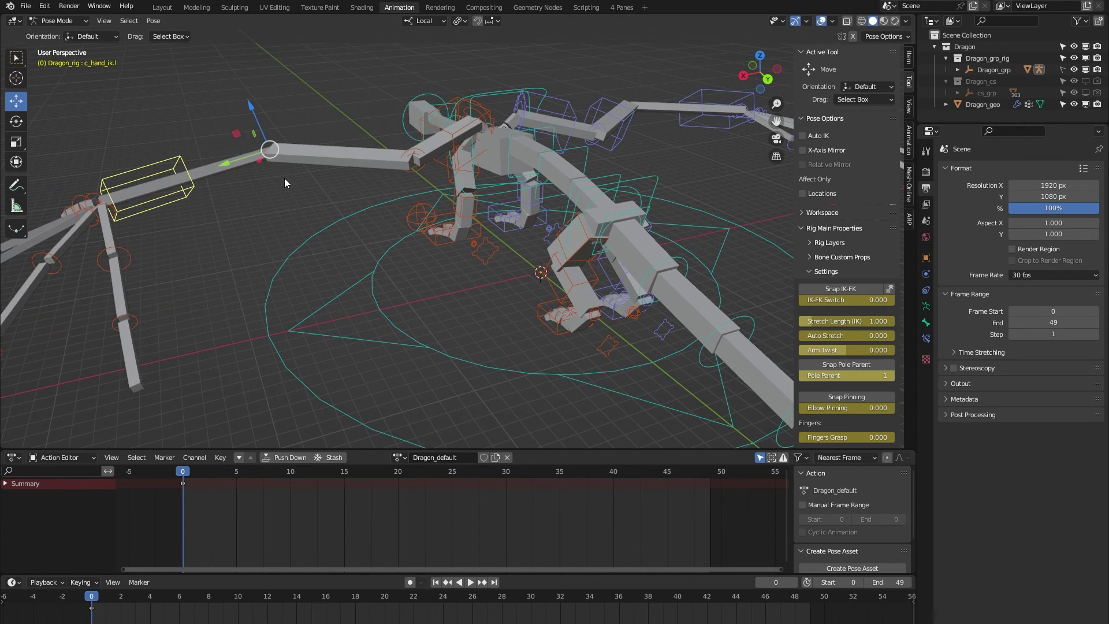
# Set the left wing's Elbow Pinning to 1, try moving the c_hand_ik.l controller toward the body, and undo the move
pyautogui.click(859, 408)
pyautogui.write('1')
pyautogui.press('Return')
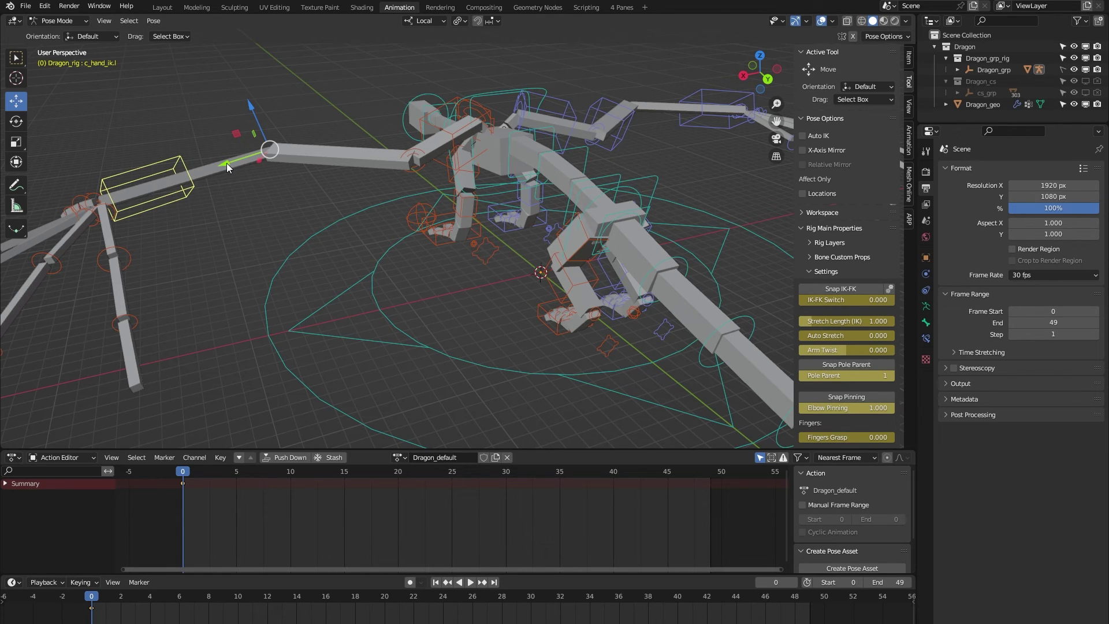
pyautogui.moveTo(227, 167); pyautogui.dragTo(348, 200)
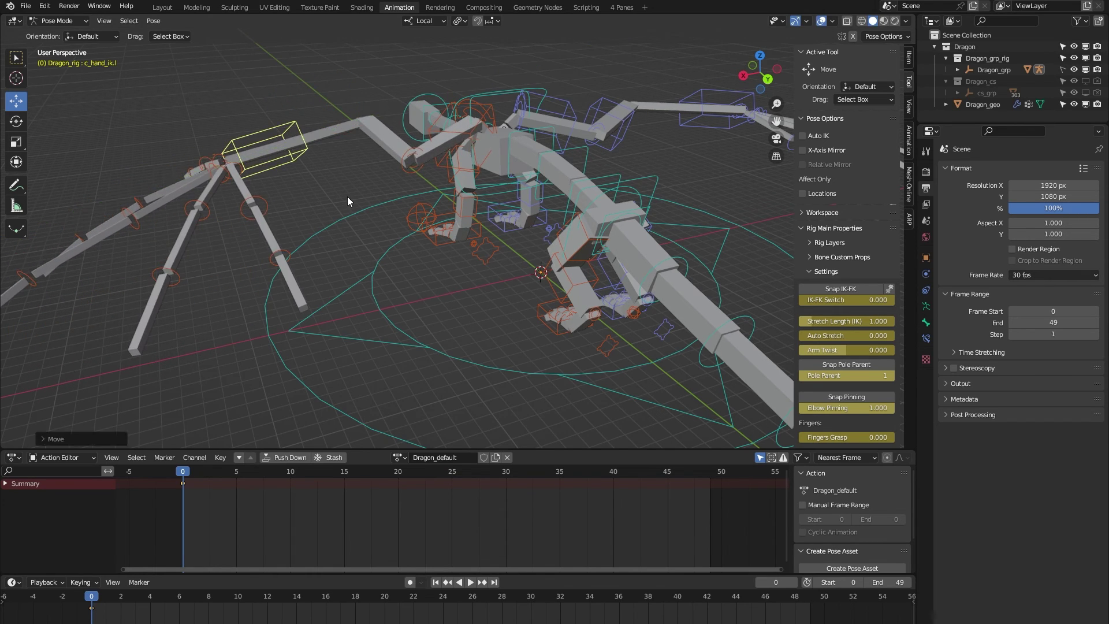
pyautogui.hotkey('ctrl', 'z')
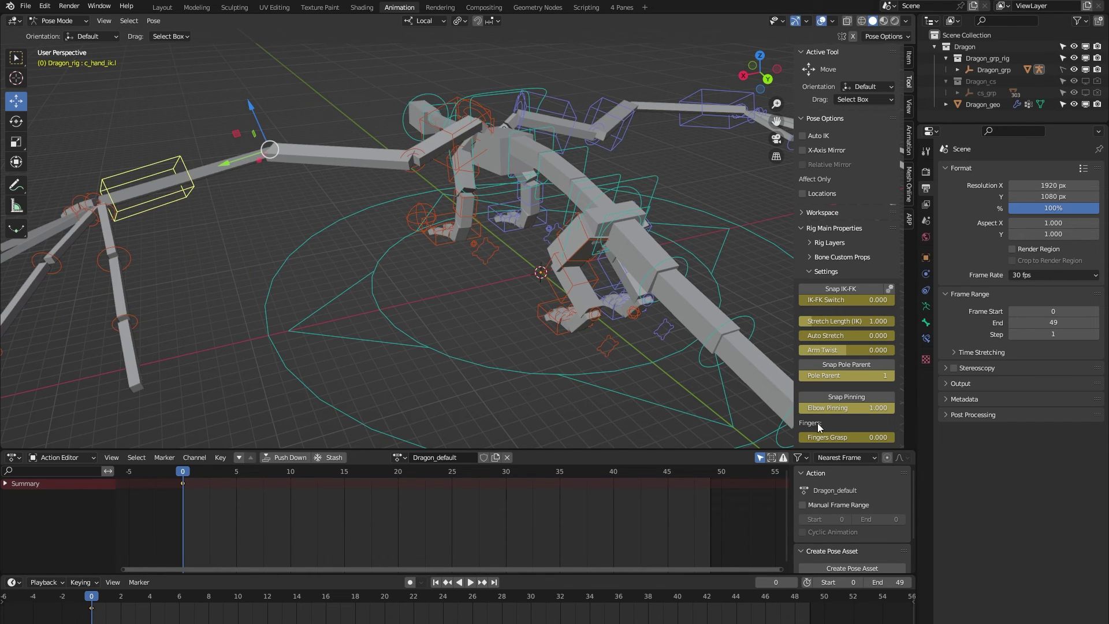
# Set the left wing's Elbow Pinning back to 0
pyautogui.click(851, 407)
pyautogui.write('0')
pyautogui.press('Return')
# Try curling the left wing's fingers with the Fingers Grasp property and undo the change
pyautogui.scroll(-5, 245, 297)
pyautogui.moveTo(245, 297); pyautogui.dragTo(304, 310, button='middle')
pyautogui.scroll(2, 304, 312)
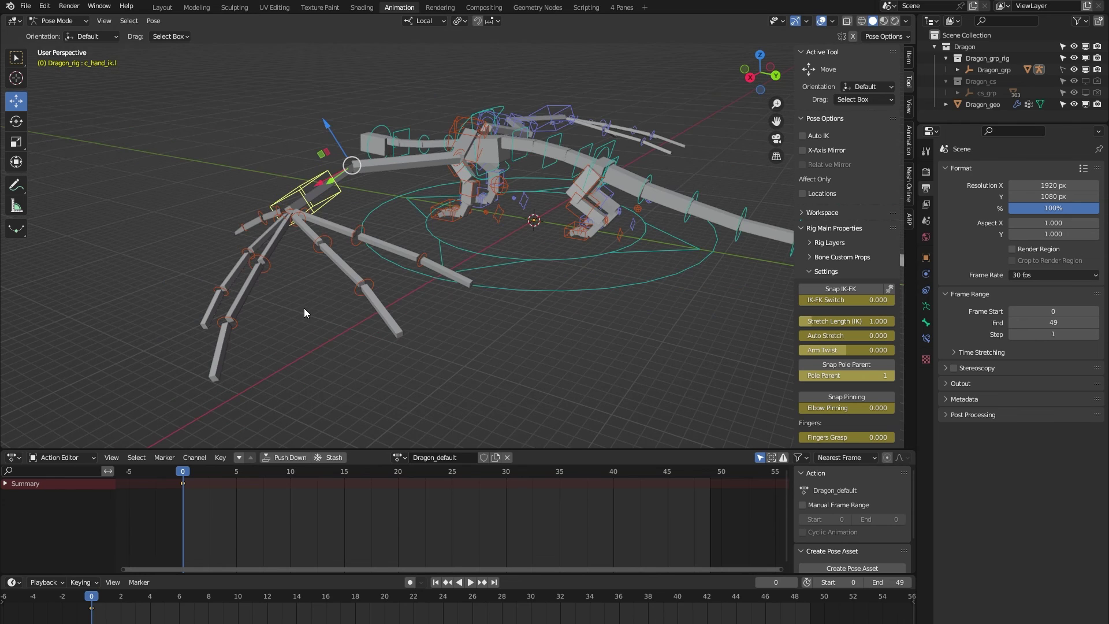
pyautogui.moveTo(846, 438); pyautogui.dragTo(885, 437)
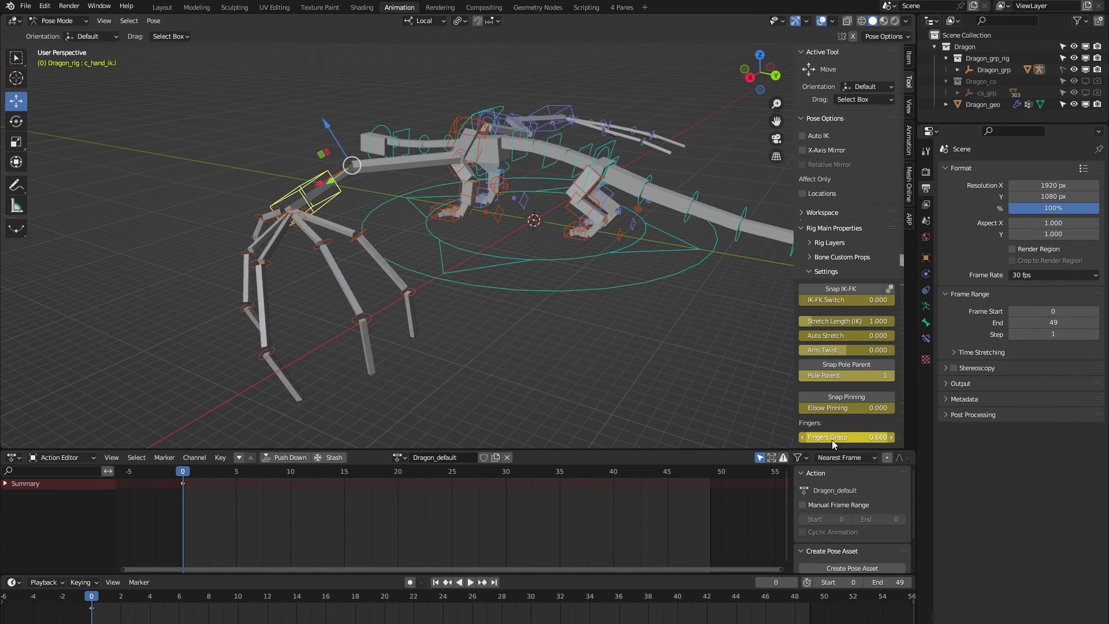
pyautogui.hotkey('ctrl', 'z')
# Deselect the c_hand_ik.l controller
pyautogui.moveTo(191, 261); pyautogui.dragTo(346, 348, button='middle')
pyautogui.scroll(2, 346, 349)
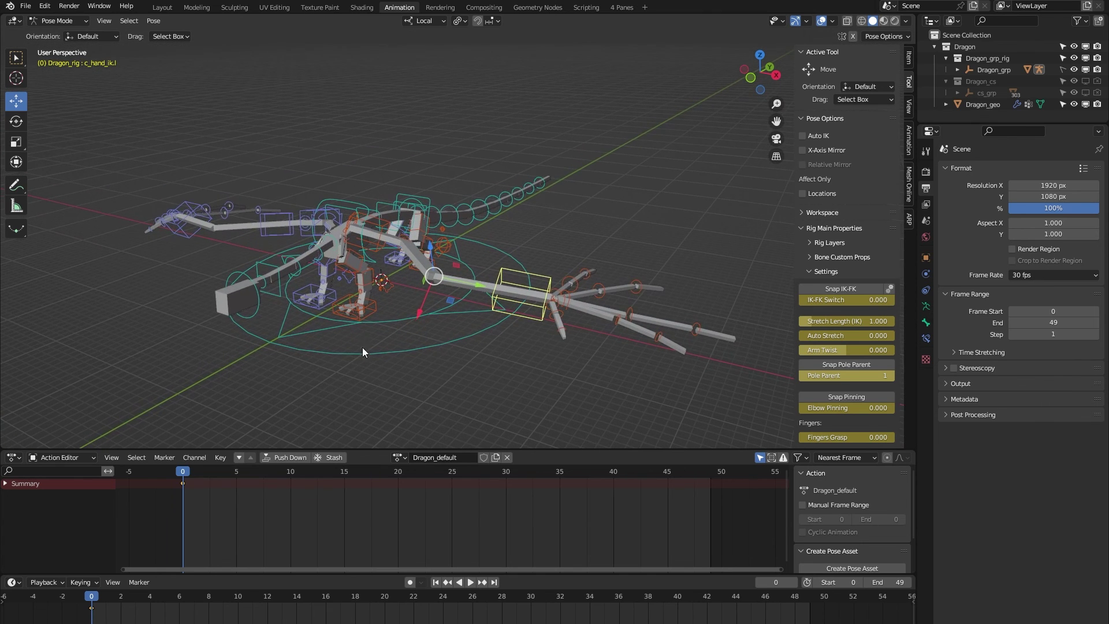
pyautogui.click(370, 360)
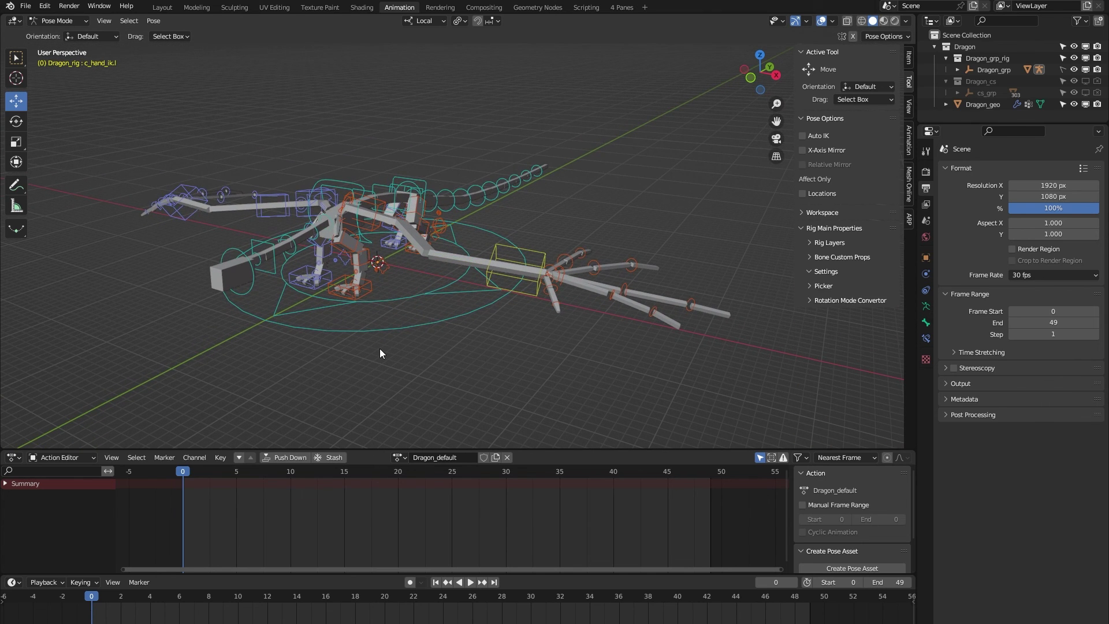